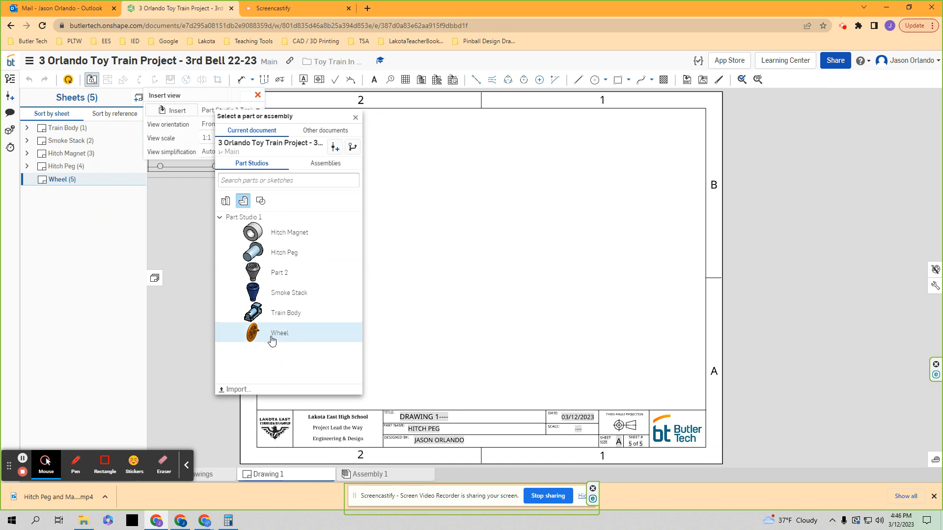
Select the Wheel part for the inserted view and set the view orientation to Right
left_click(272, 335)
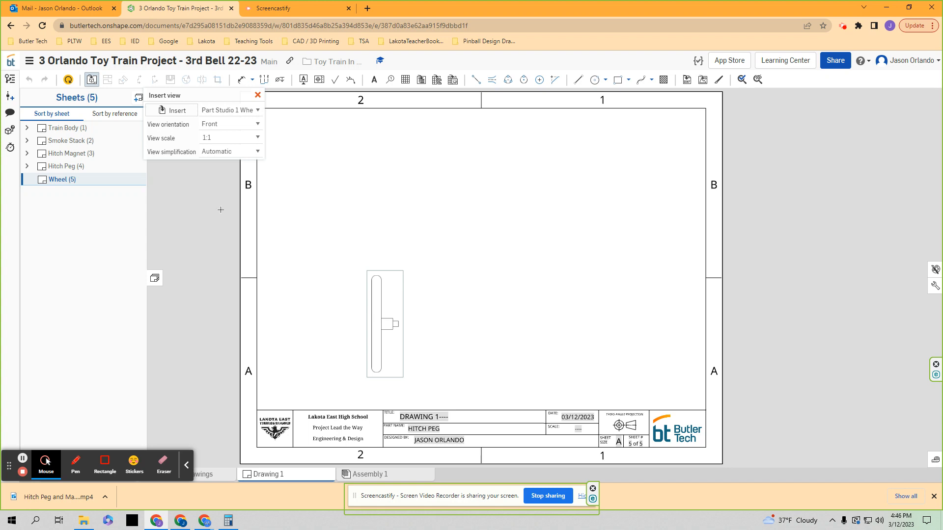
left_click(212, 126)
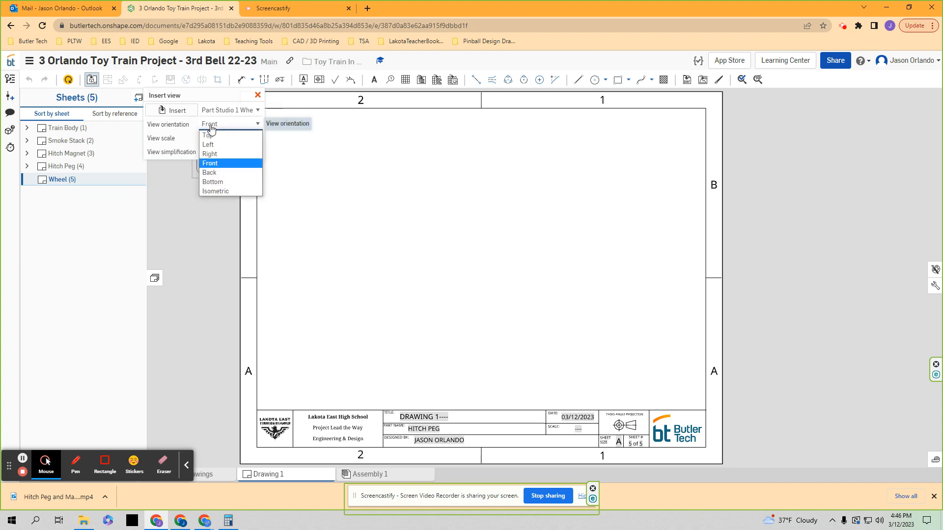
left_click(220, 153)
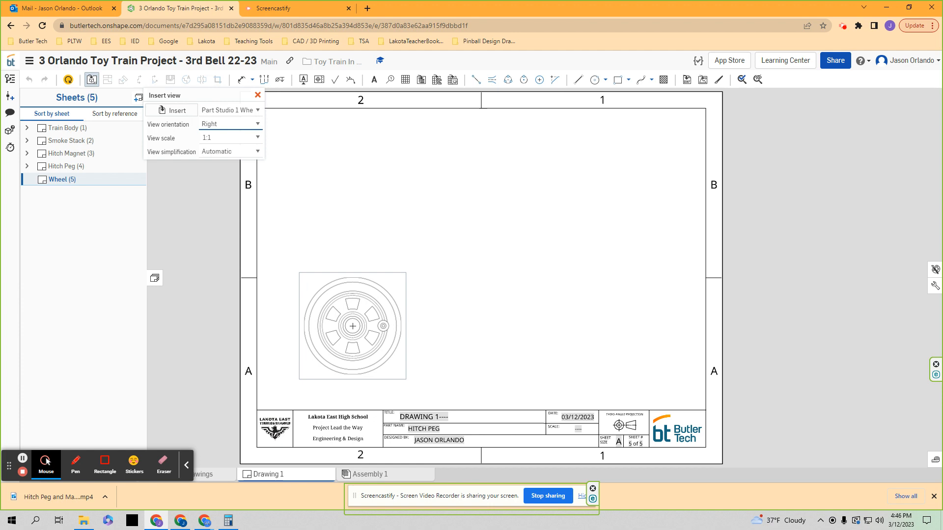
Examine the wheel from its right side in Part Studio 1 to compare its orientation, and return to Drawing 1
mouse_move(9, 465)
left_mouse_down()
mouse_move(300, 431)
mouse_move(591, 431)
left_mouse_up()
left_click(71, 474)
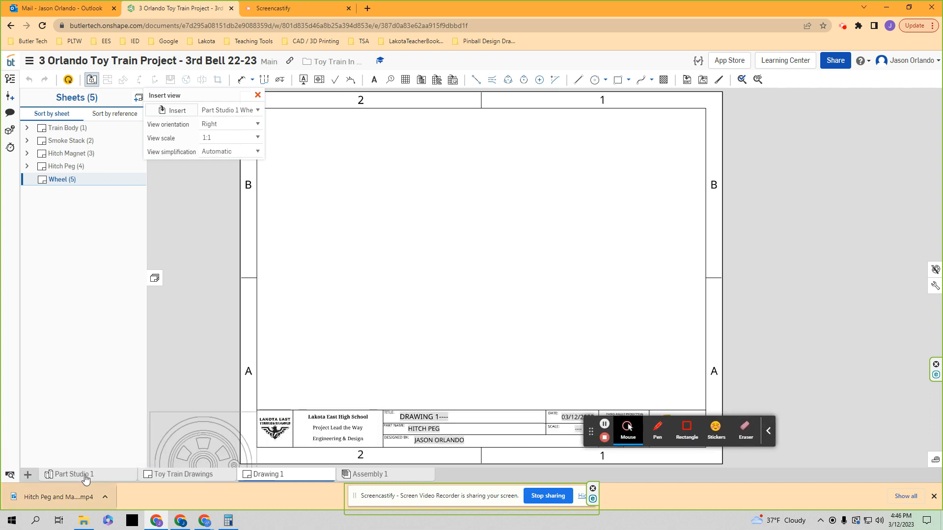
mouse_move(335, 268)
right_mouse_down()
mouse_move(300, 258)
mouse_move(329, 275)
right_mouse_up()
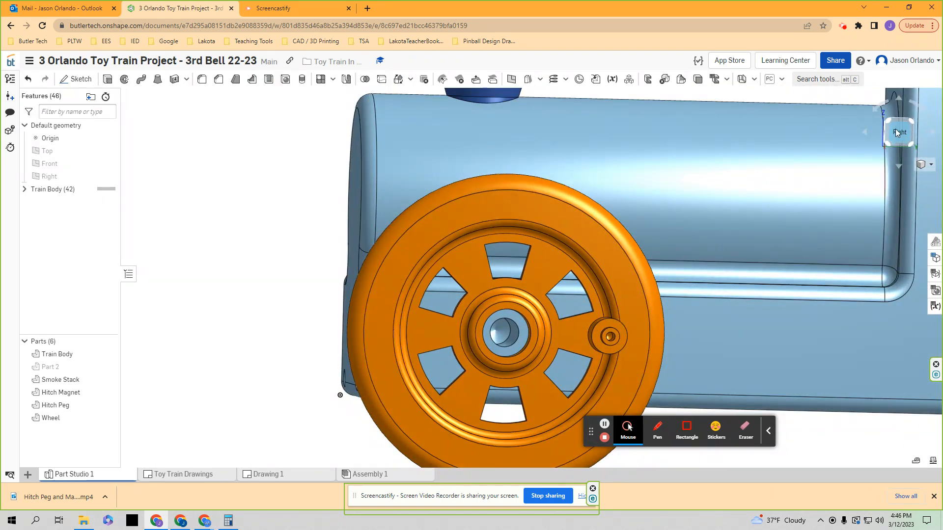
left_click(919, 109)
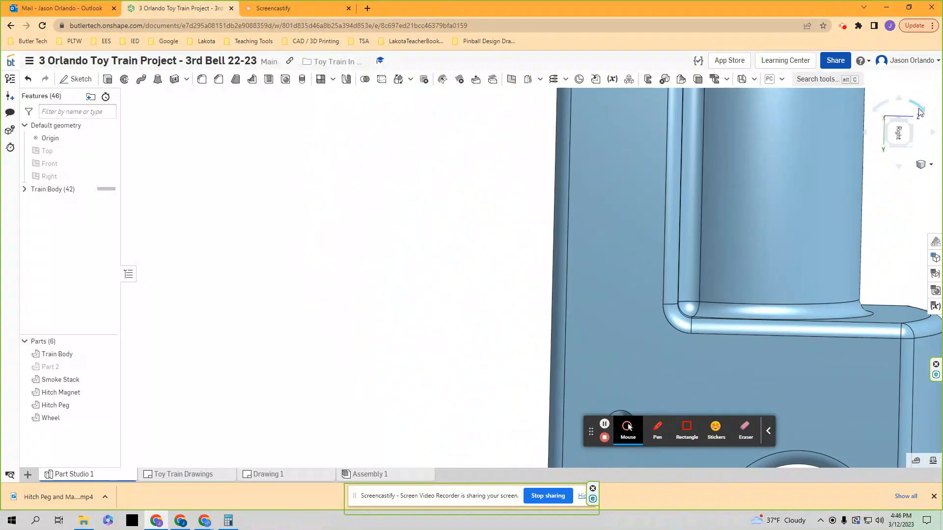
left_click(887, 105)
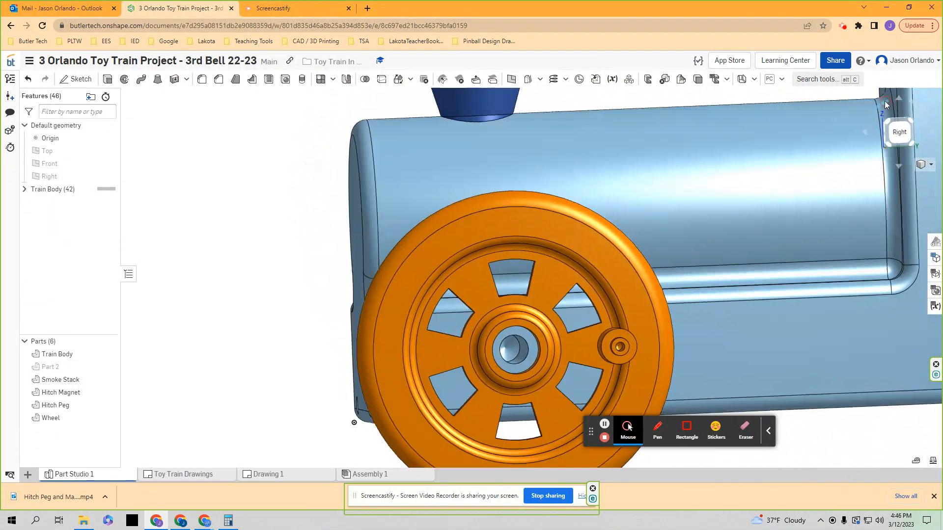
left_click(885, 101)
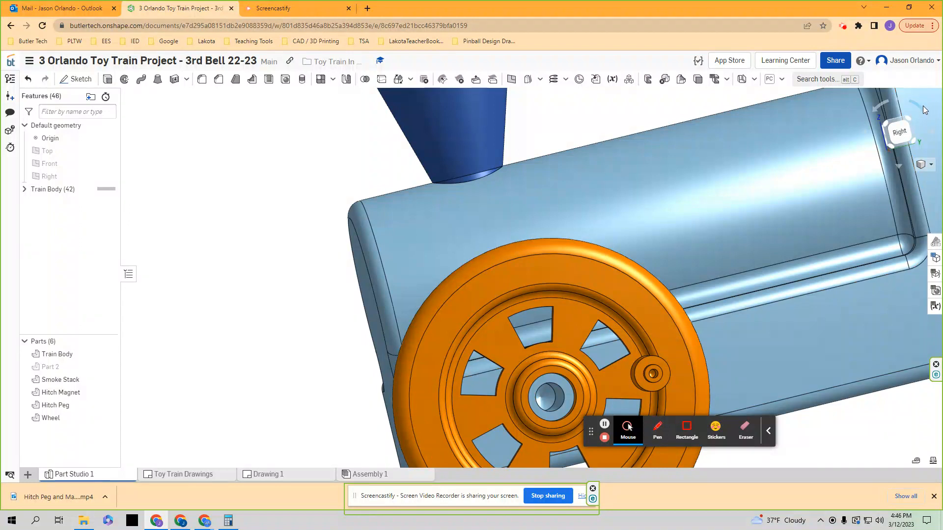
left_click(921, 105)
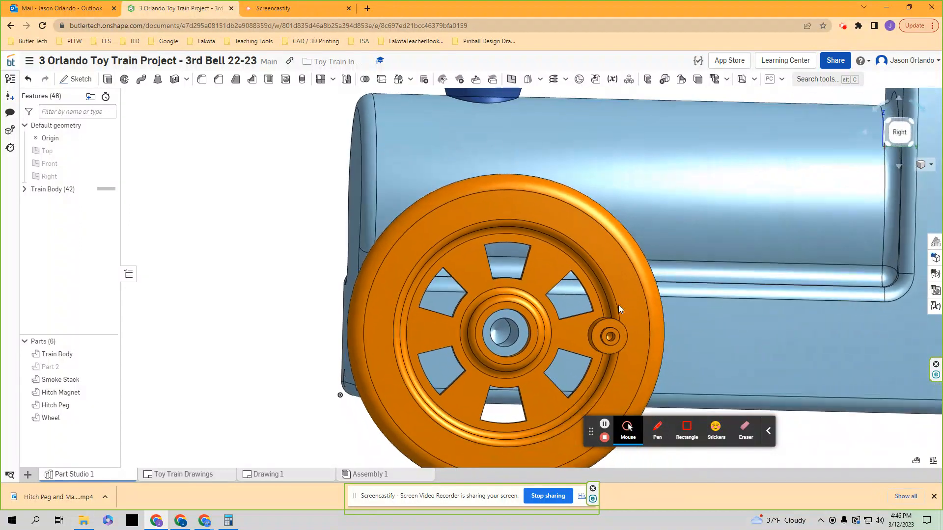
left_click(271, 474)
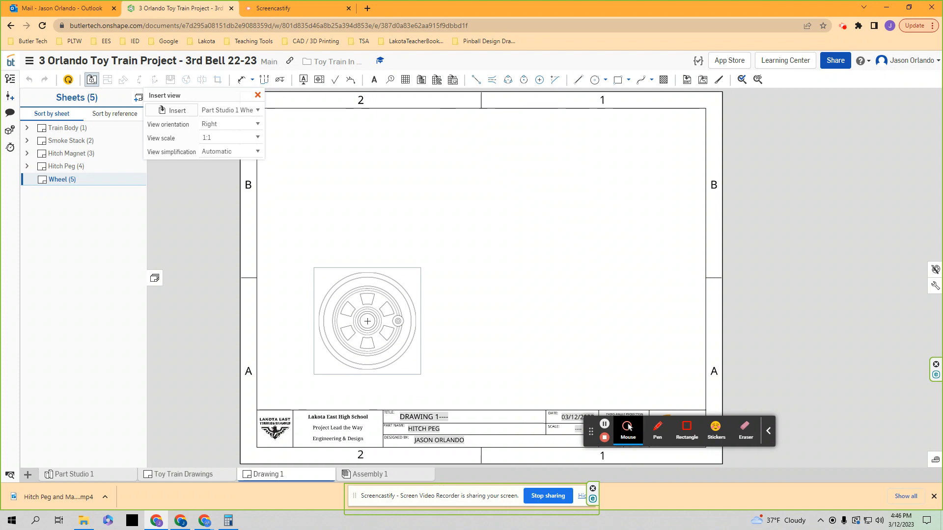
Place the wheel's Right view at 1:1 in the lower-left area of the Wheel sheet
left_click(367, 321)
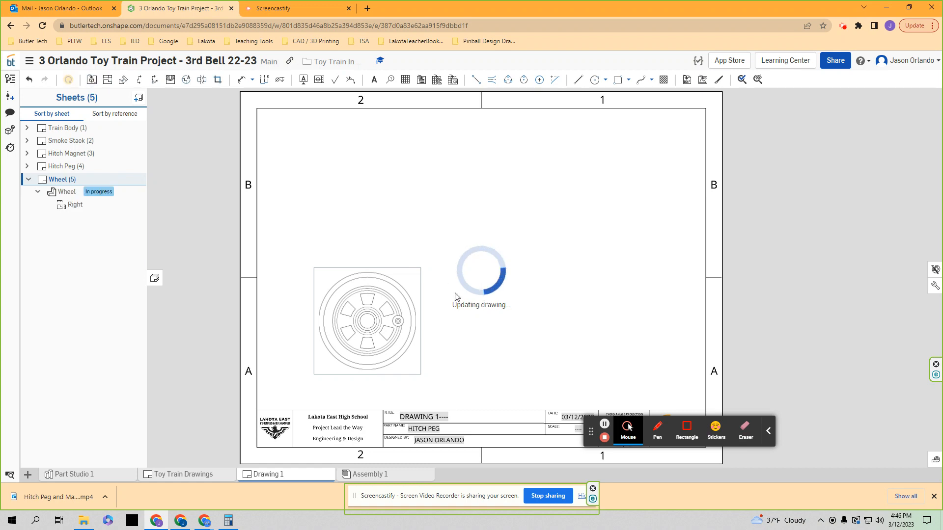
left_click(108, 82)
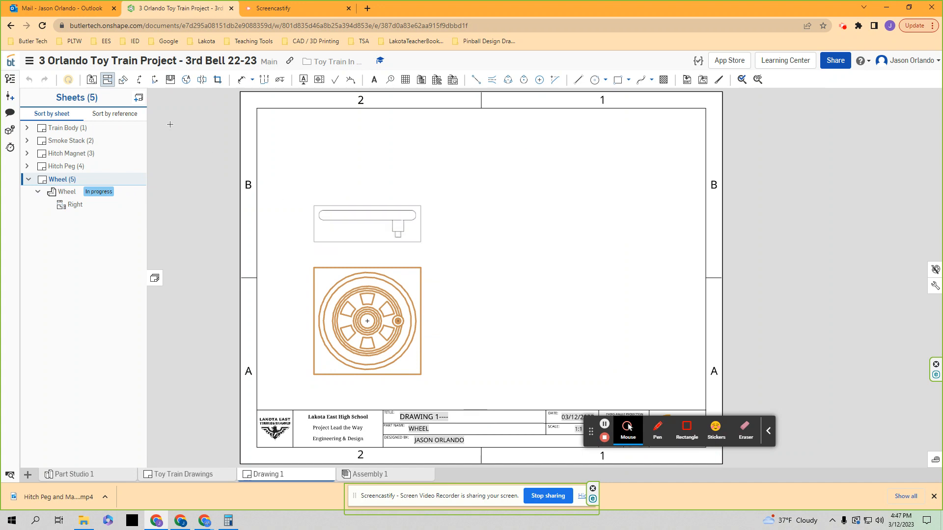
left_click(112, 82)
Try rotation angles of 90 and 180 degrees on the Right view, and set the angle back to 0
scroll(388, 347, "up", 2)
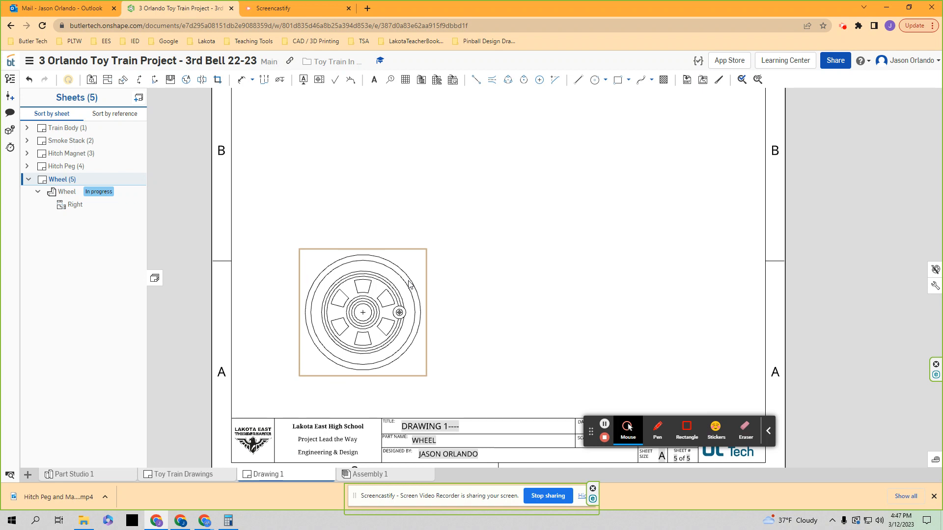
double_click(418, 256)
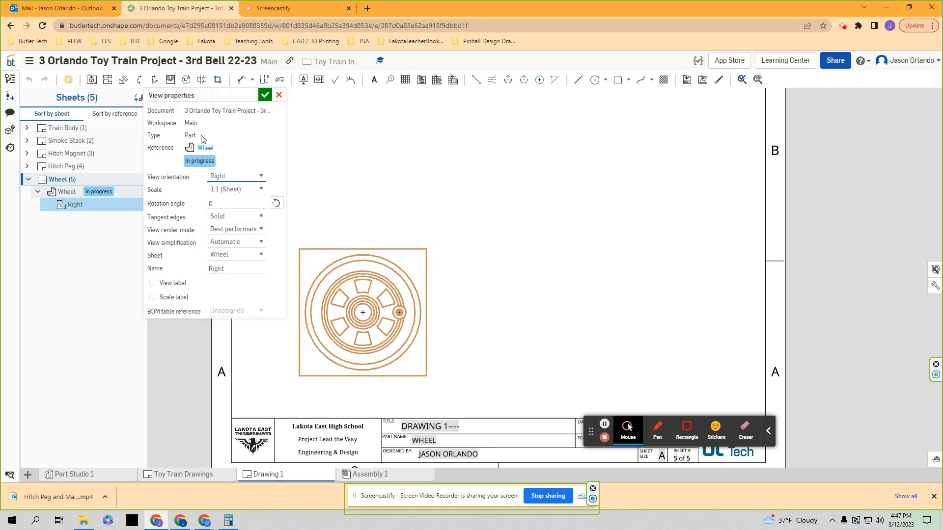
left_click(225, 206)
type("90")
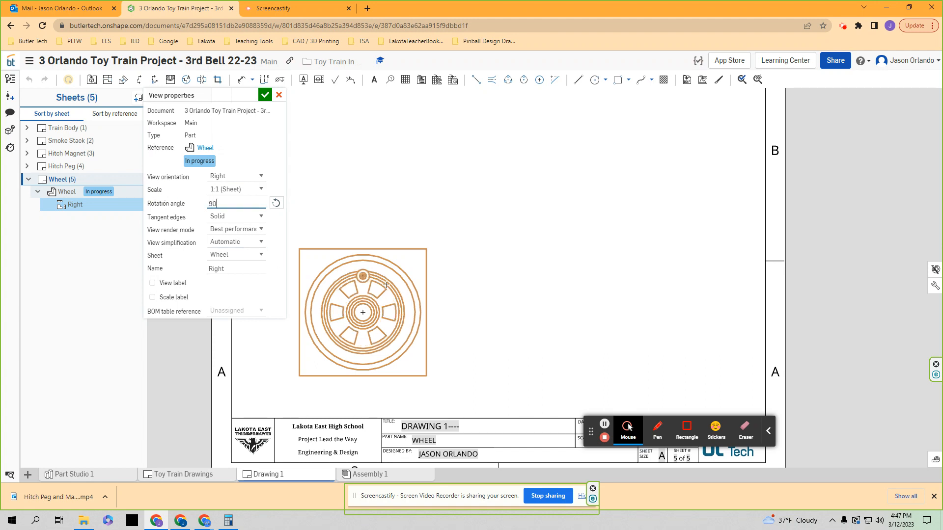
left_click(170, 201)
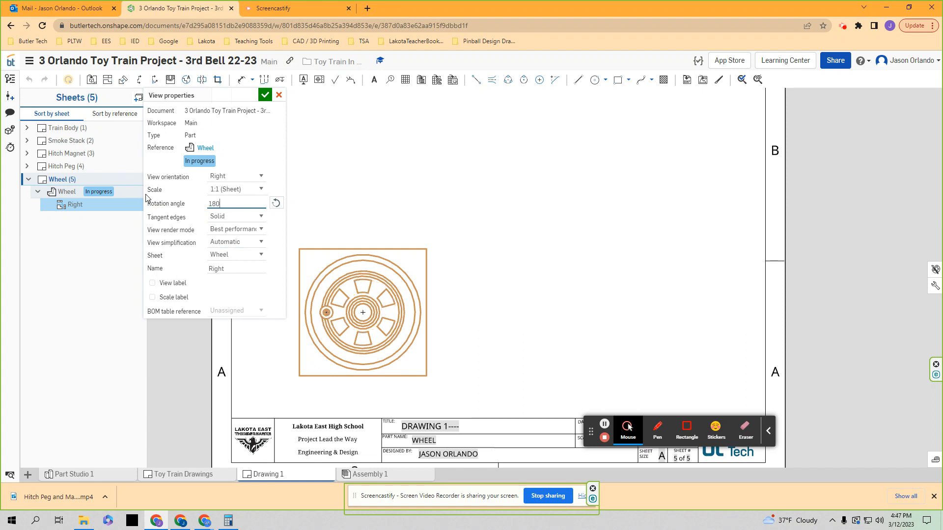
double_click(228, 201)
type("0")
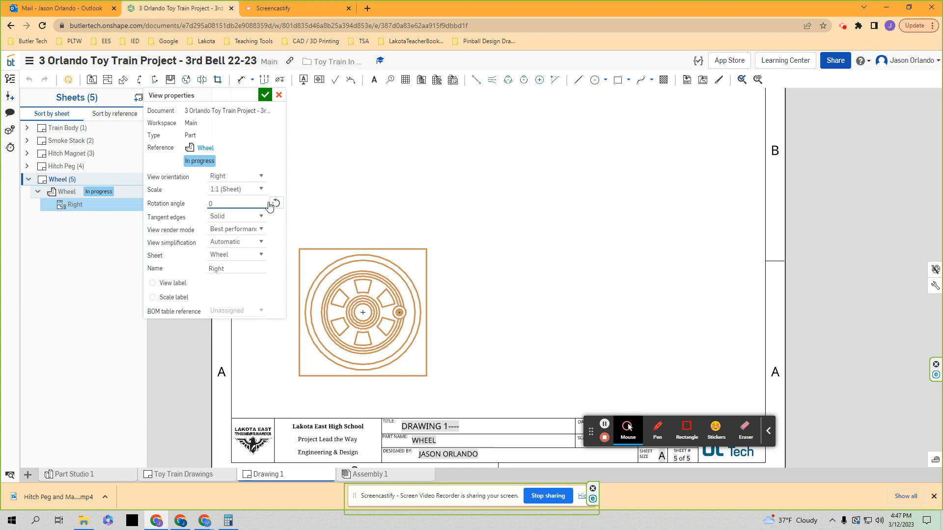
left_click(265, 95)
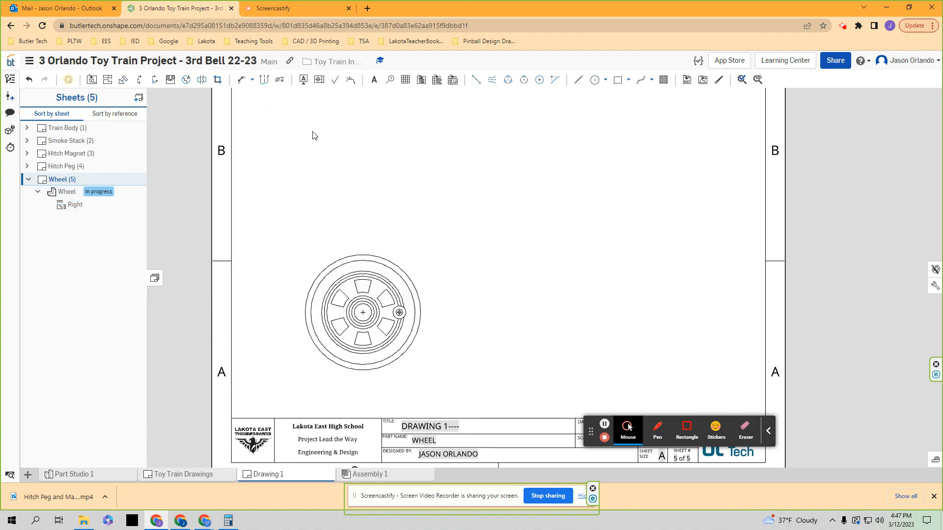
Project an isometric view from the wheel's Right view into the upper-right corner of the sheet
left_click(108, 80)
left_click(400, 269)
scroll(468, 228, "down", 2)
left_click(596, 176)
left_click(108, 79)
scroll(481, 233, "up", 2)
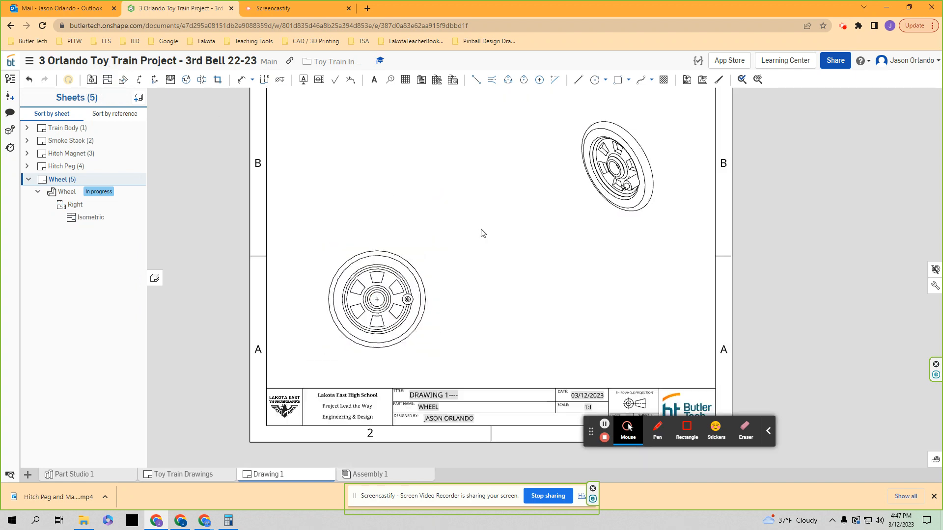
scroll(482, 233, "up", 1)
double_click(406, 264)
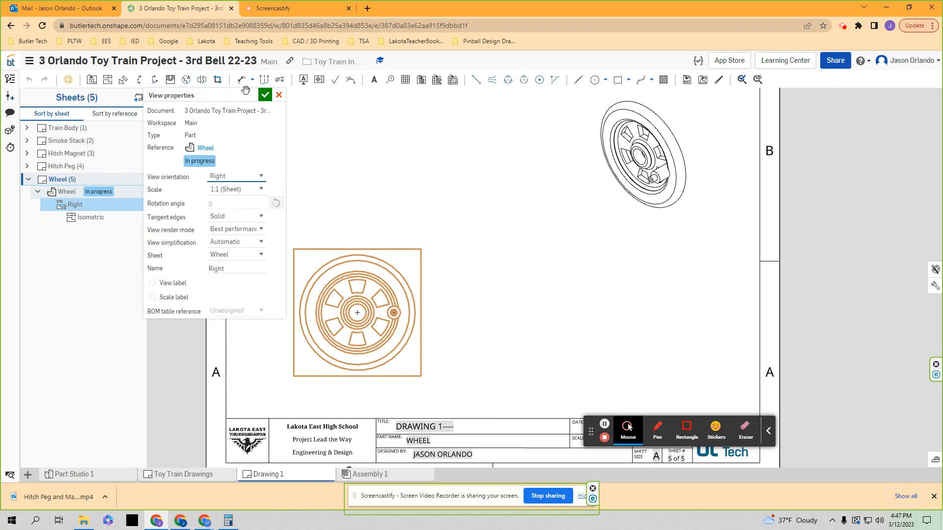
left_click(279, 95)
Set the isometric view's scale to 2:1 and move the view so it fits inside the sheet border
double_click(655, 223)
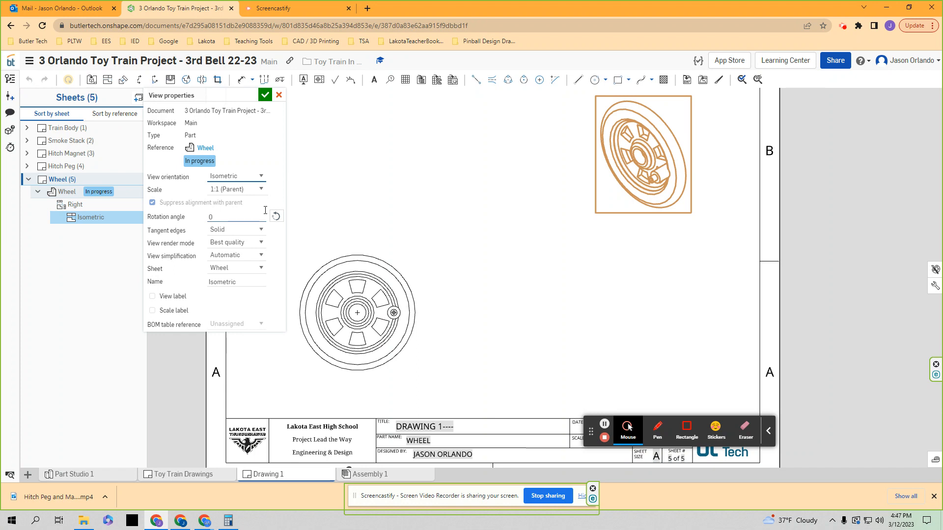
left_click(261, 190)
scroll(241, 239, "down", 3)
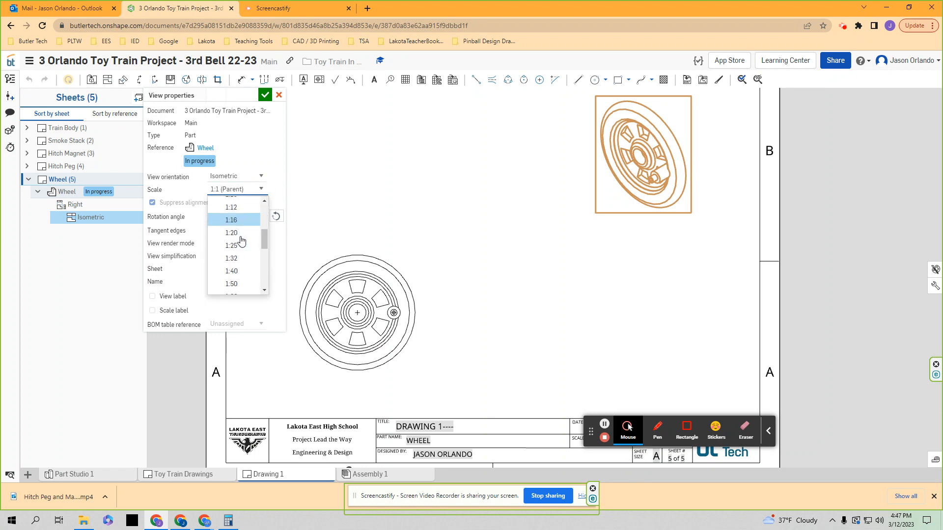
left_click(233, 249)
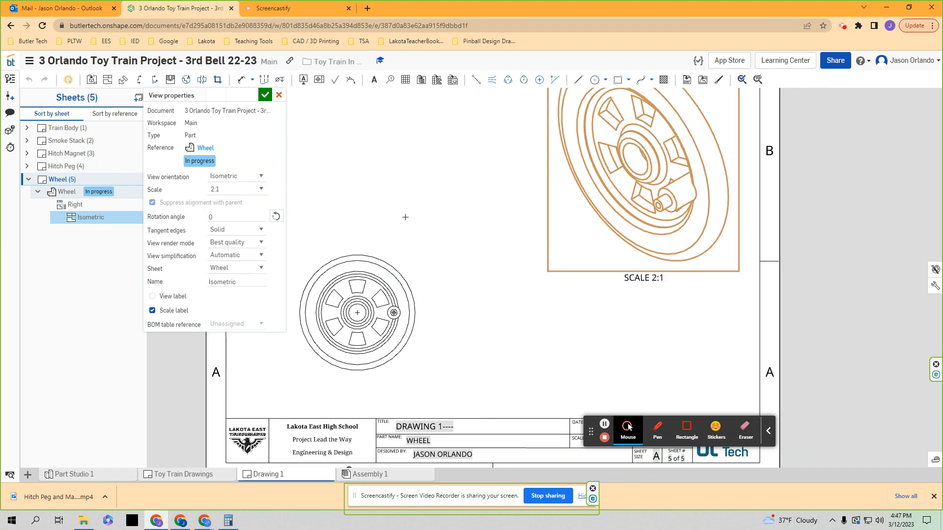
left_click(265, 95)
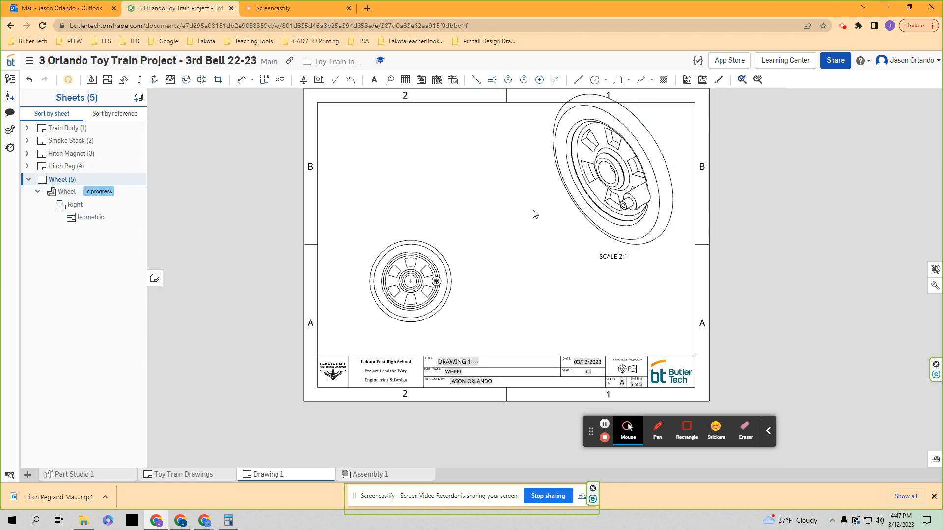
scroll(531, 212, "down", 5)
left_click_drag(609, 247, 613, 260)
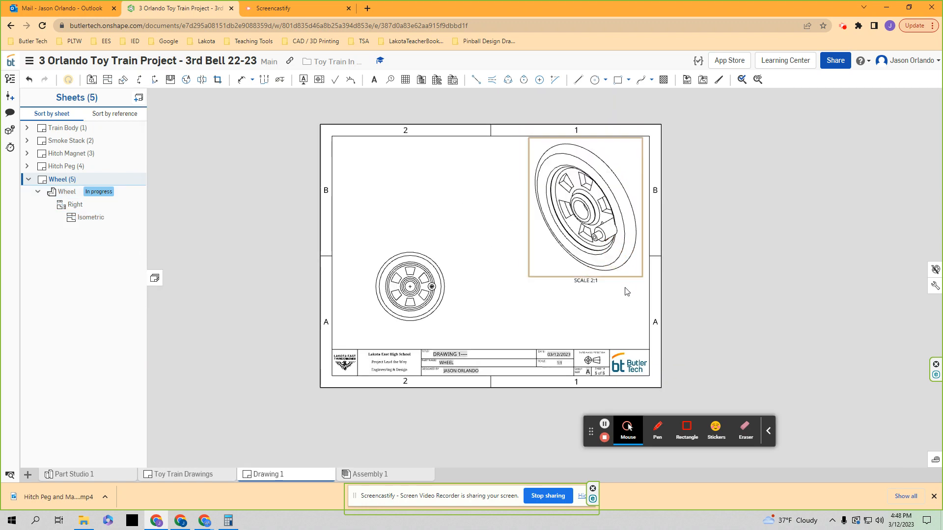
Display the isometric wheel view as a shaded view
right_click(629, 270)
mouse_move(646, 260)
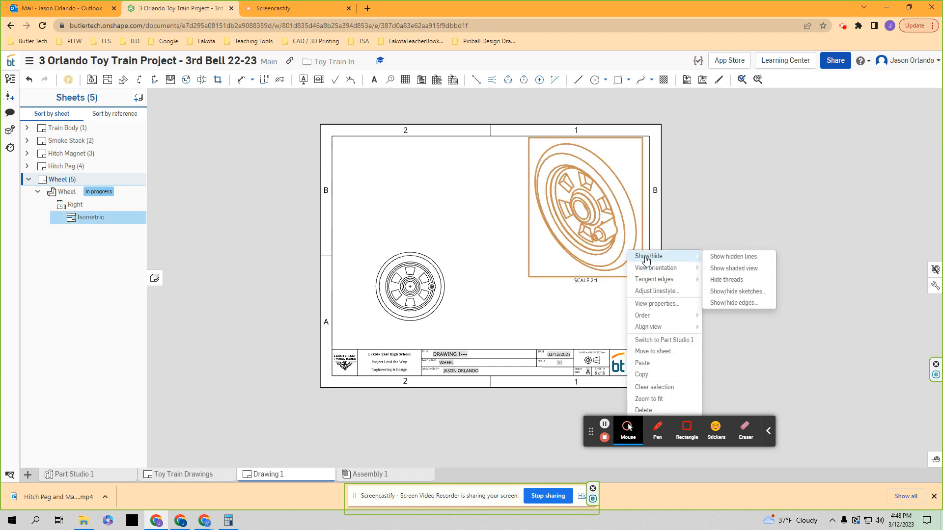
left_click(732, 269)
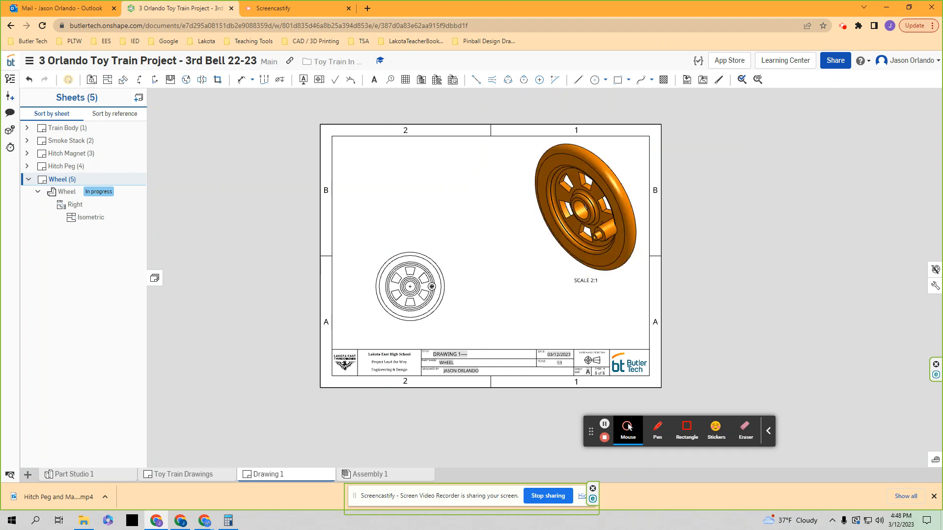
Check the finished drawing reference image, and place horizontal section view C through the wheel's centre above the Right view
left_click_drag(0, 31, 595, 50)
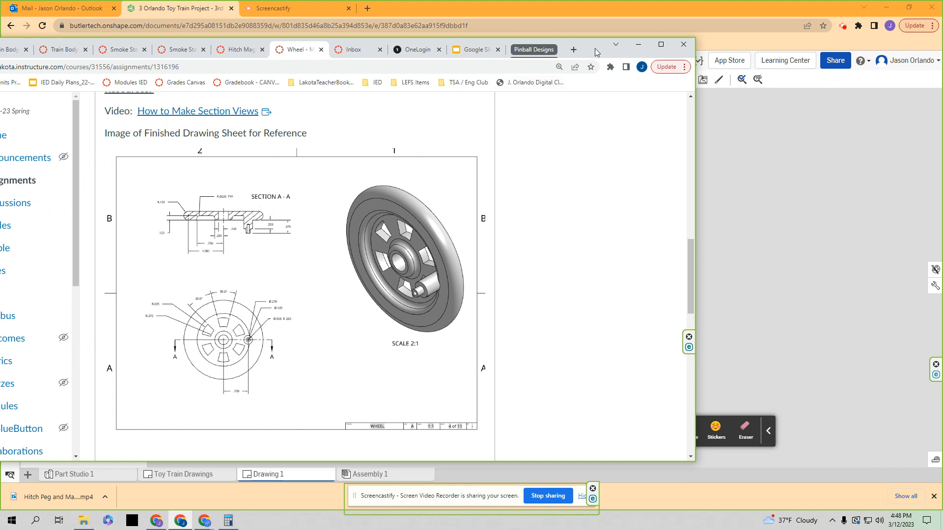
left_click(638, 45)
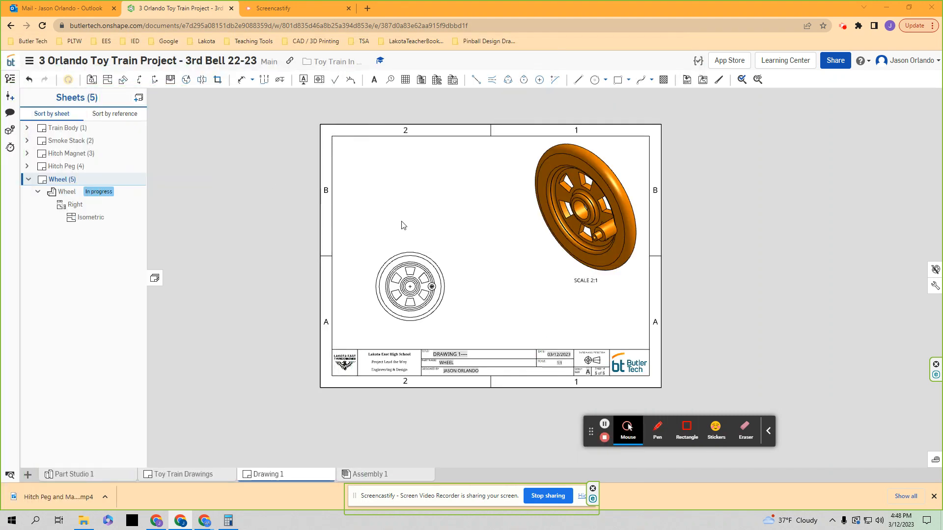
left_click(139, 80)
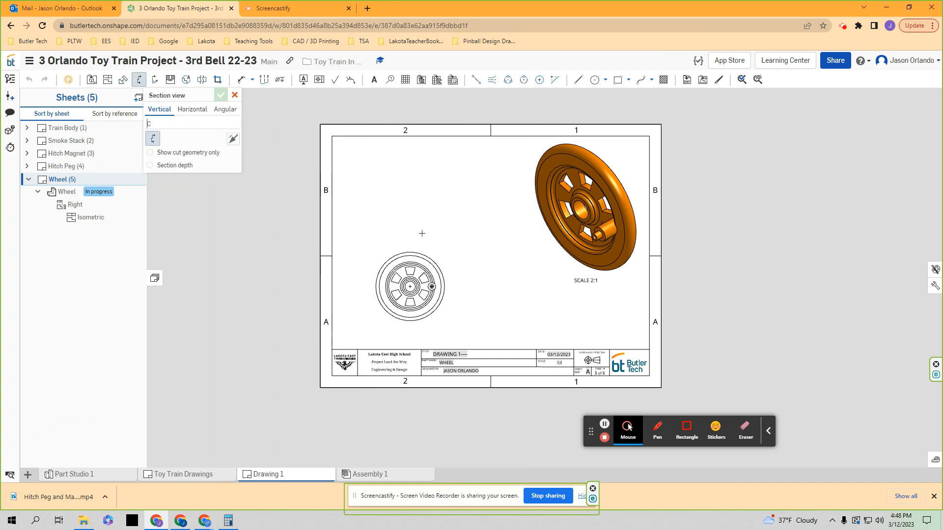
scroll(425, 304, "up", 3)
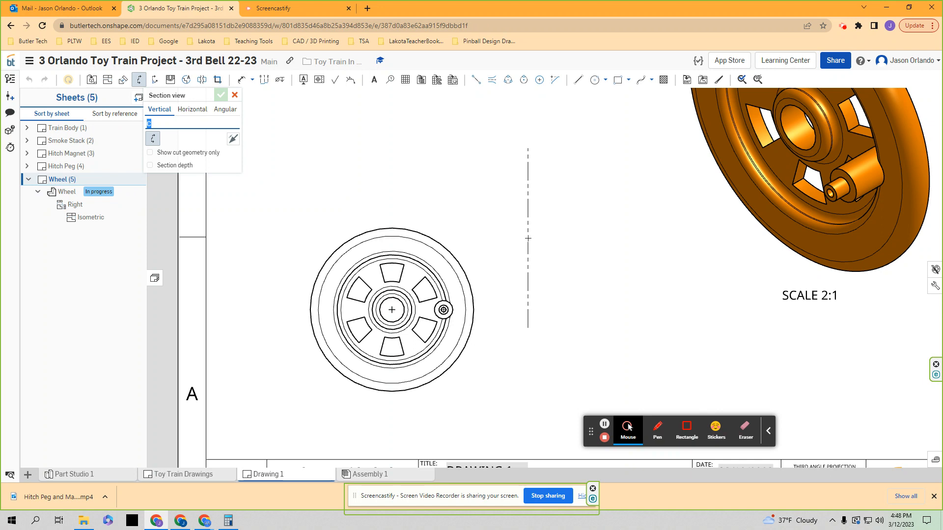
left_click(204, 116)
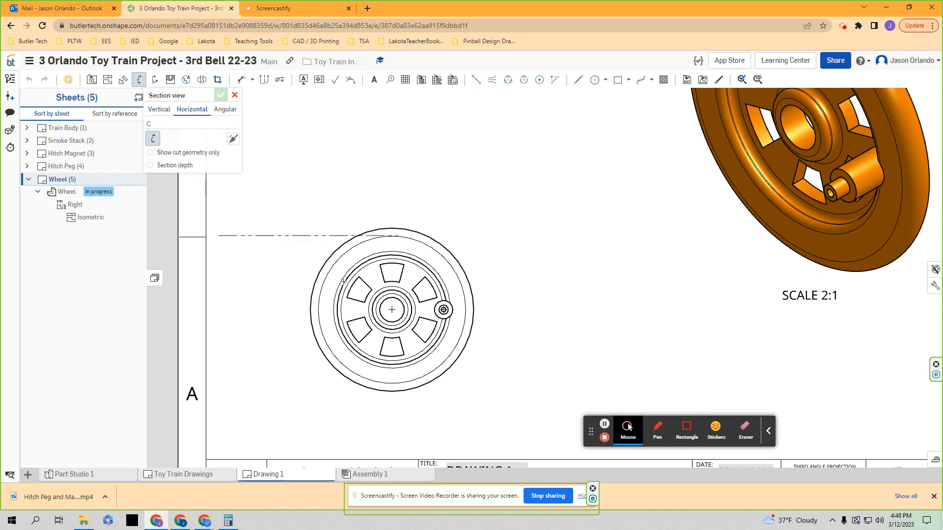
left_click(391, 309)
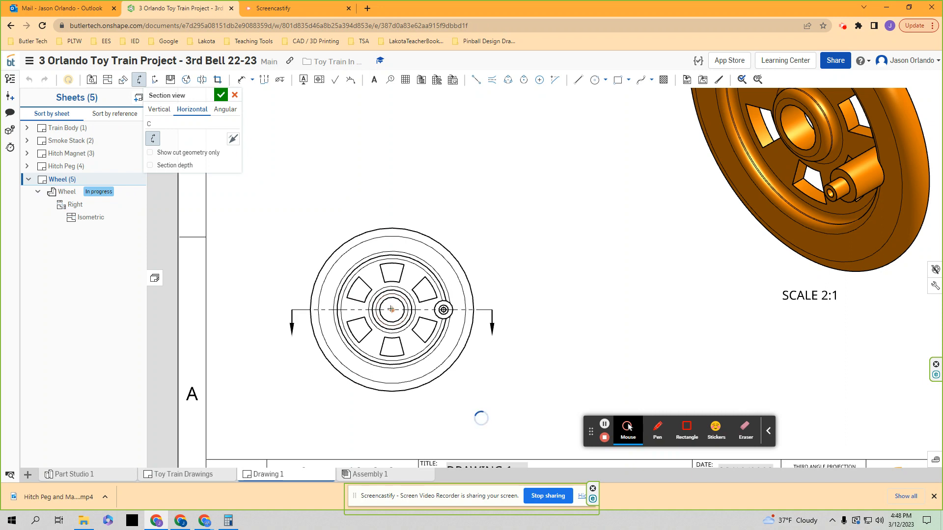
scroll(391, 205, "up", 2)
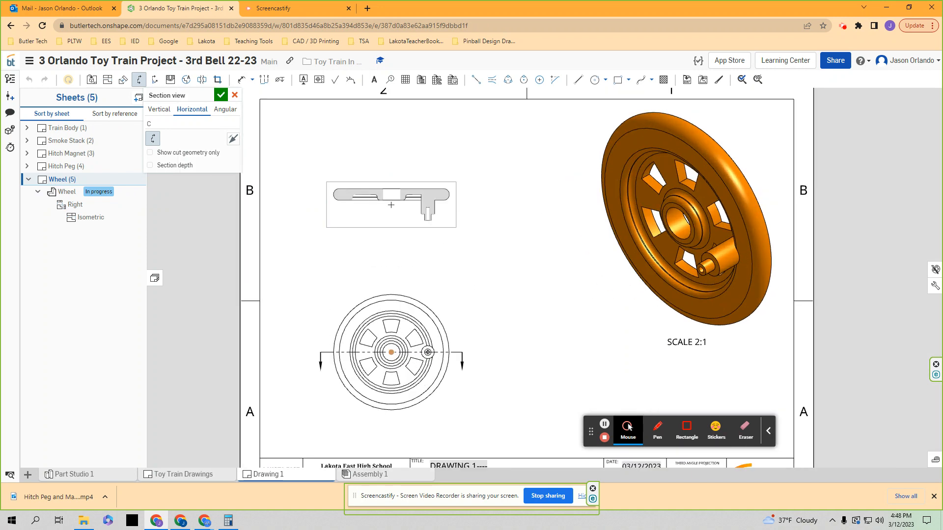
left_click(391, 205)
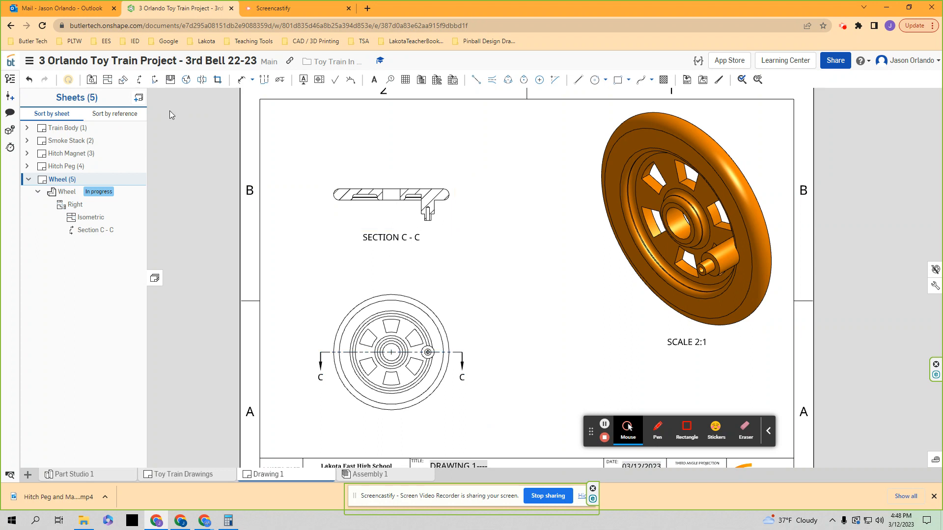
Move the SECTION C - C label above the section view
mouse_move(364, 241)
left_mouse_down()
mouse_move(405, 221)
mouse_move(429, 138)
mouse_move(439, 134)
left_mouse_up()
scroll(426, 261, "down", 1)
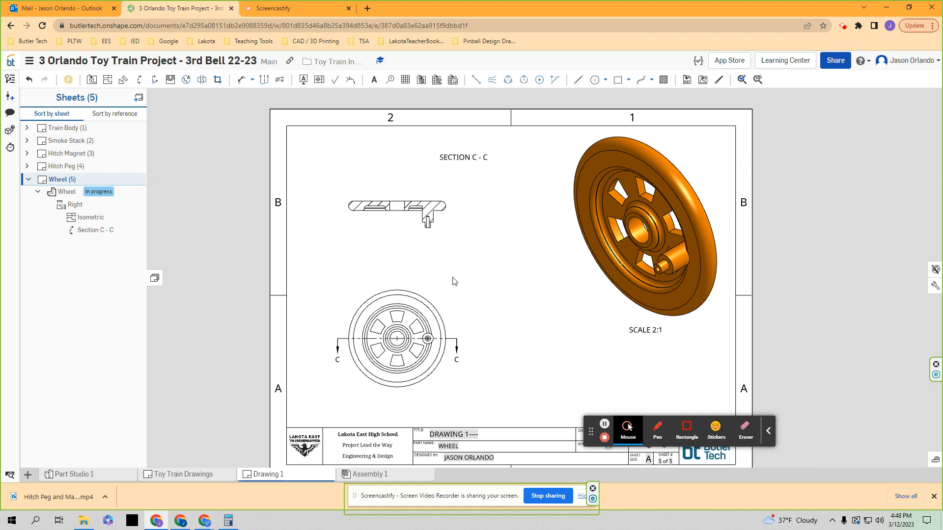
Dimension the inner and outer arc radii of the wheel's upper-left window in the Right view
left_click(241, 80)
scroll(344, 305, "up", 1)
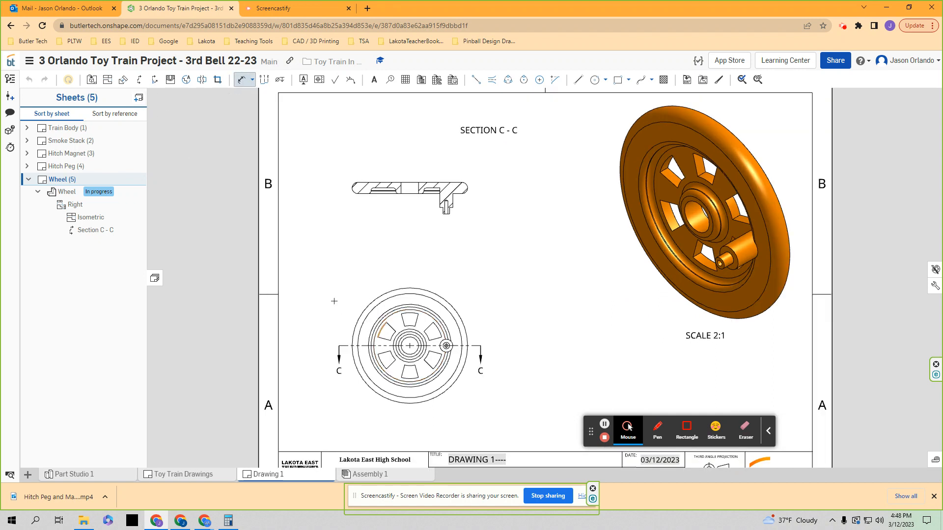
scroll(406, 376, "up", 1)
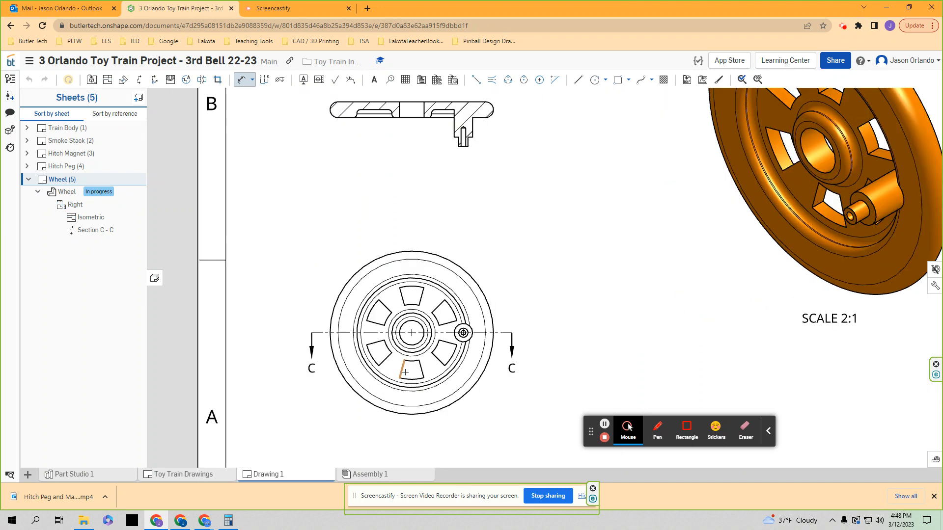
scroll(412, 314, "up", 2)
scroll(413, 314, "down", 1)
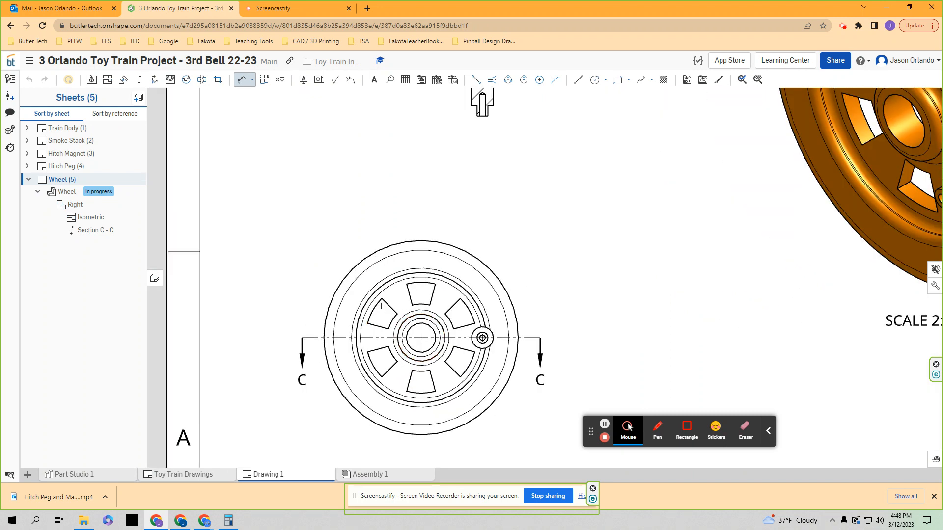
scroll(397, 308, "up", 1)
scroll(392, 300, "up", 1)
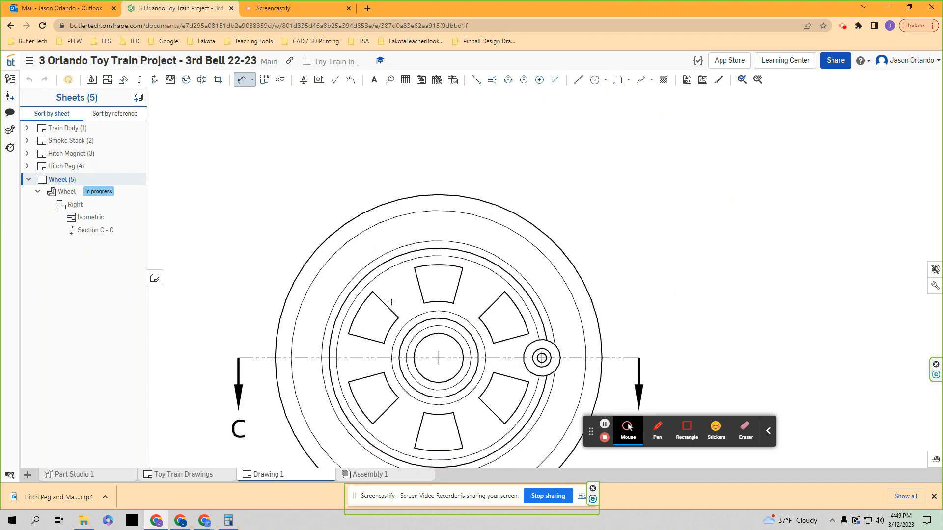
left_click(390, 329)
left_click(242, 285)
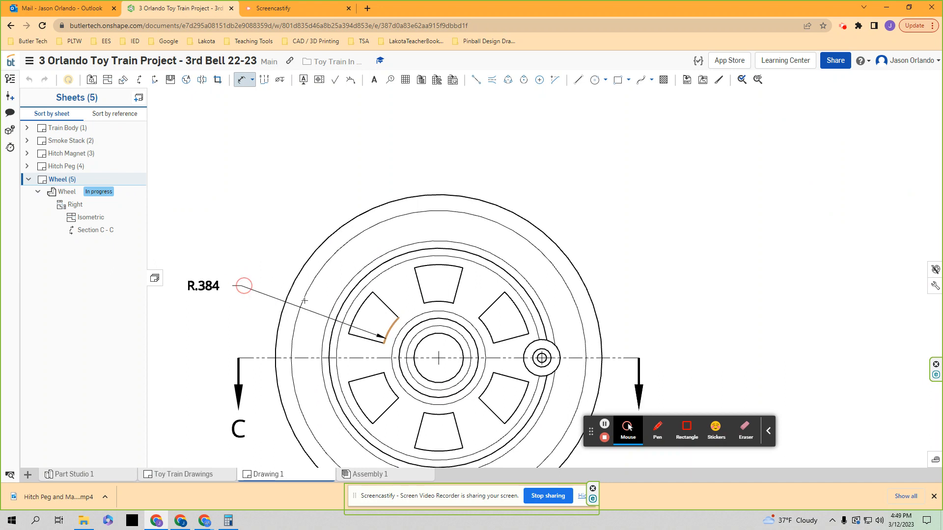
left_click(363, 305)
left_click(243, 234)
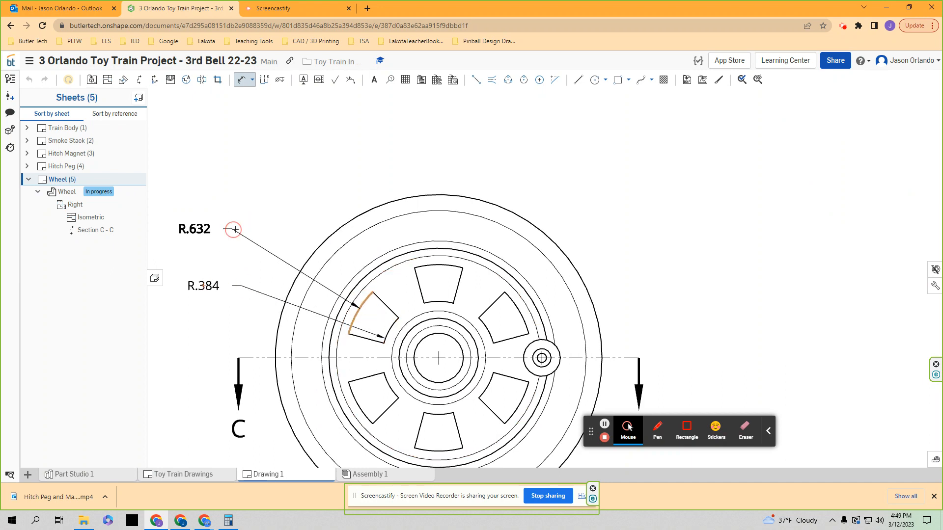
scroll(233, 229, "down", 2)
scroll(237, 246, "up", 1)
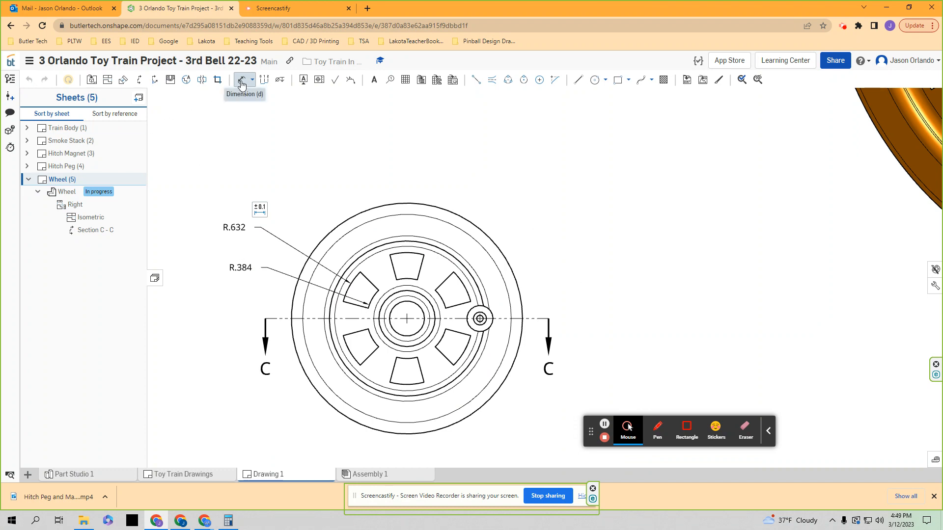
key("Escape")
Check the precision setting of the inner window arc's radius dimension
scroll(260, 200, "up", 1)
double_click(241, 281)
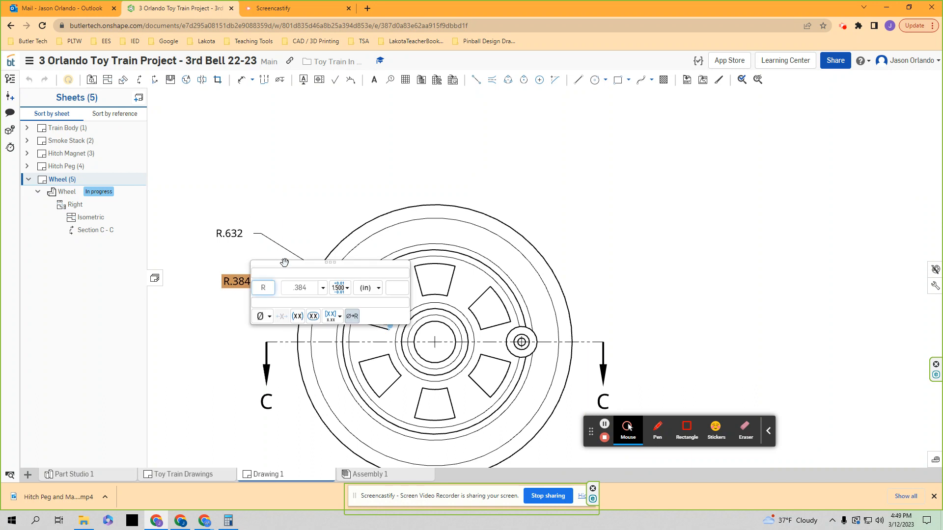
left_click(323, 287)
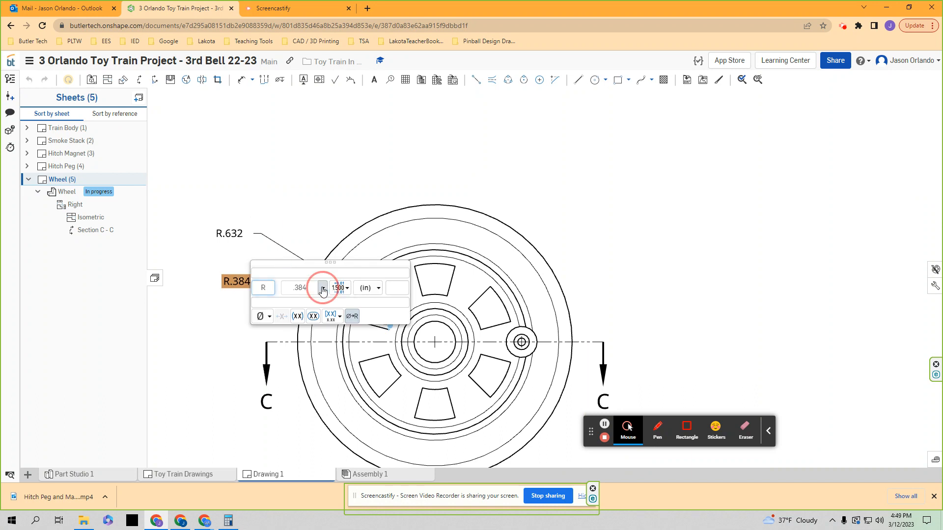
left_click(313, 206)
left_click(313, 206)
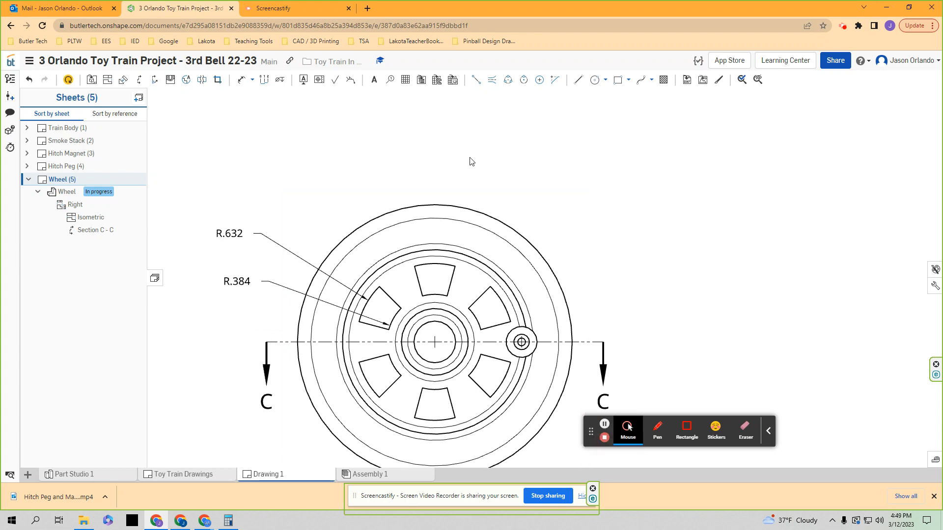
Update the drawing to reflect the latest changes to the wheel model
scroll(454, 165, "down", 2)
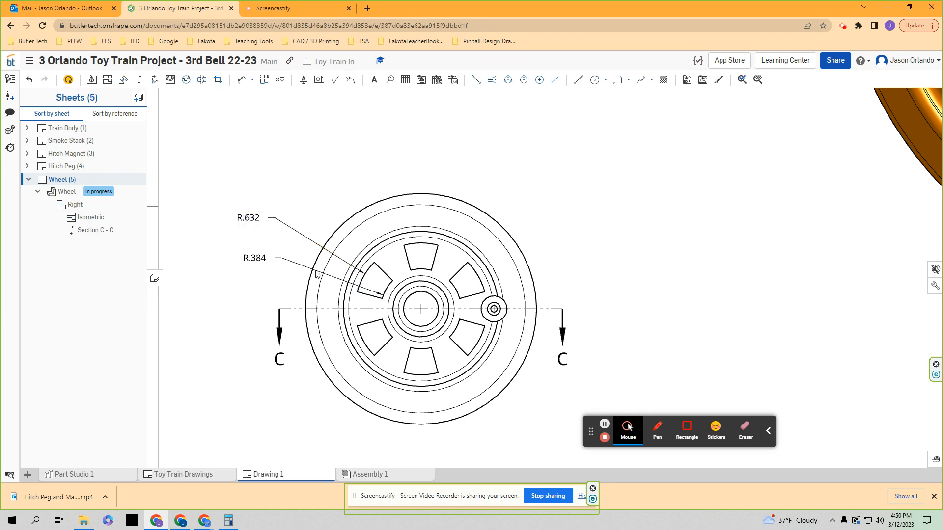
left_click(69, 81)
left_click(69, 81)
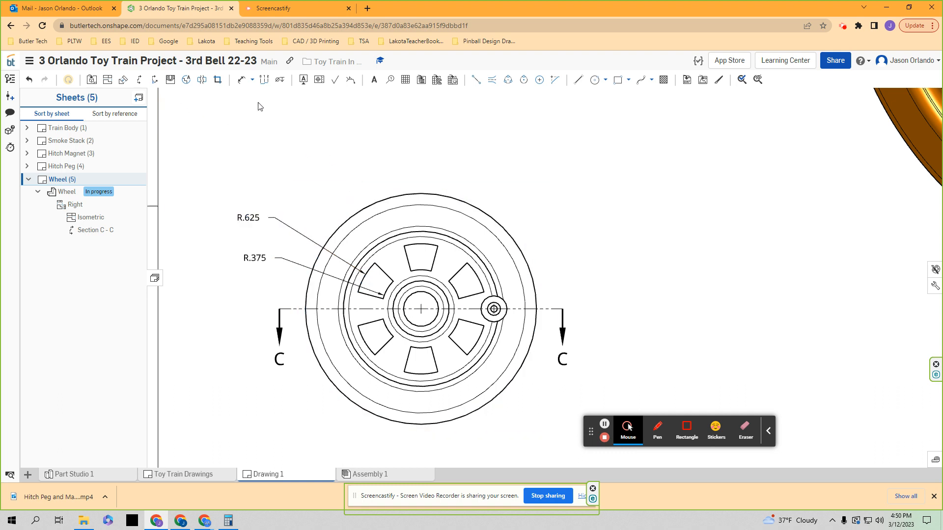
Dimension the angle between the upper-left and top windows' facing edges, and the angle between the top window's two sides
left_click(241, 80)
scroll(410, 234, "up", 2)
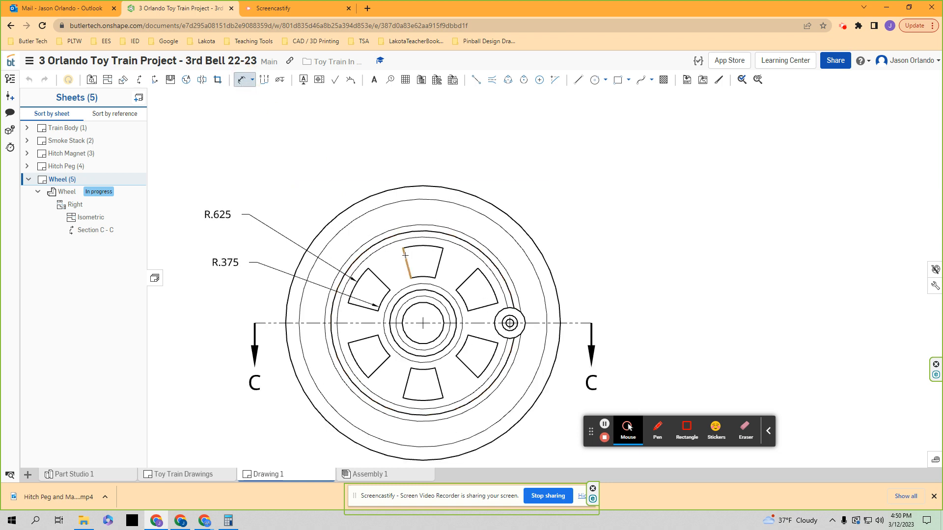
left_click(405, 255)
left_click(377, 269)
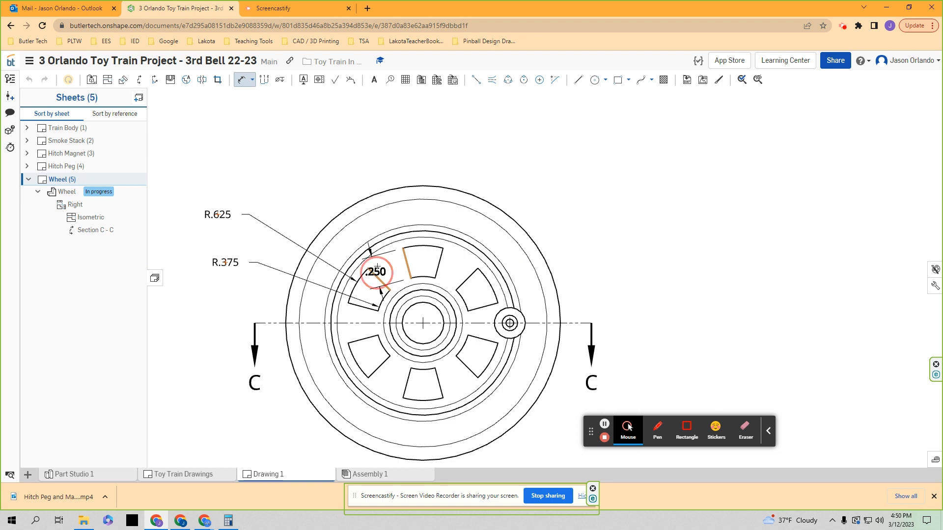
left_click(341, 183)
left_click(404, 260)
left_click(439, 261)
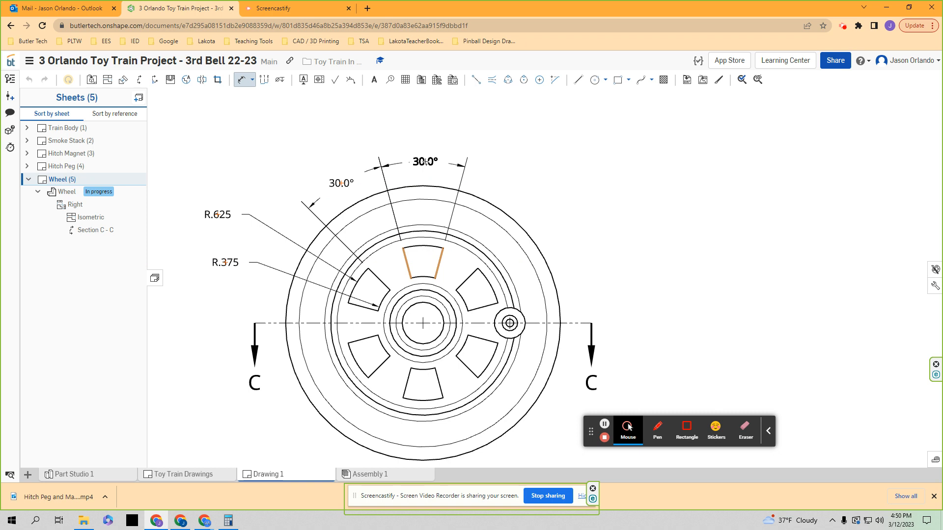
left_click(425, 162)
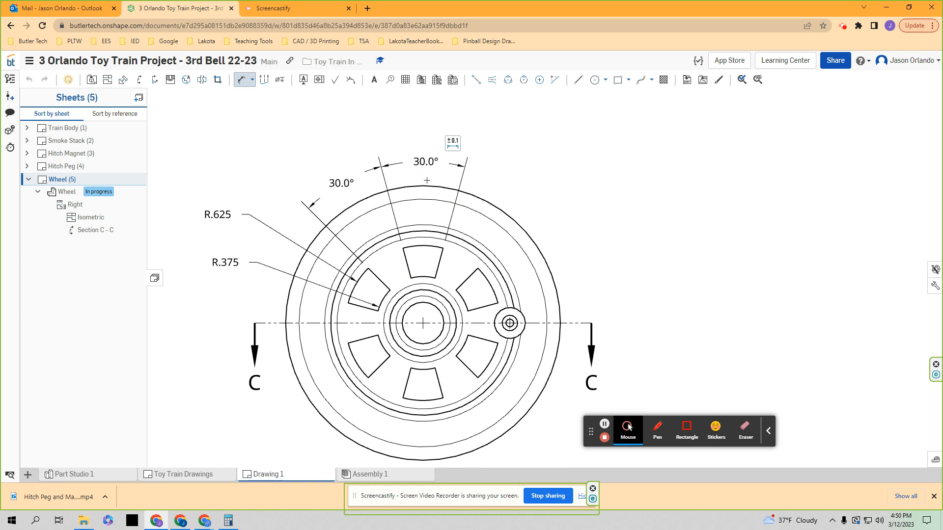
Draw lines connecting the arrowheads of both window radius dimensions to the wheel's centre
left_click(579, 80)
scroll(484, 282, "up", 2)
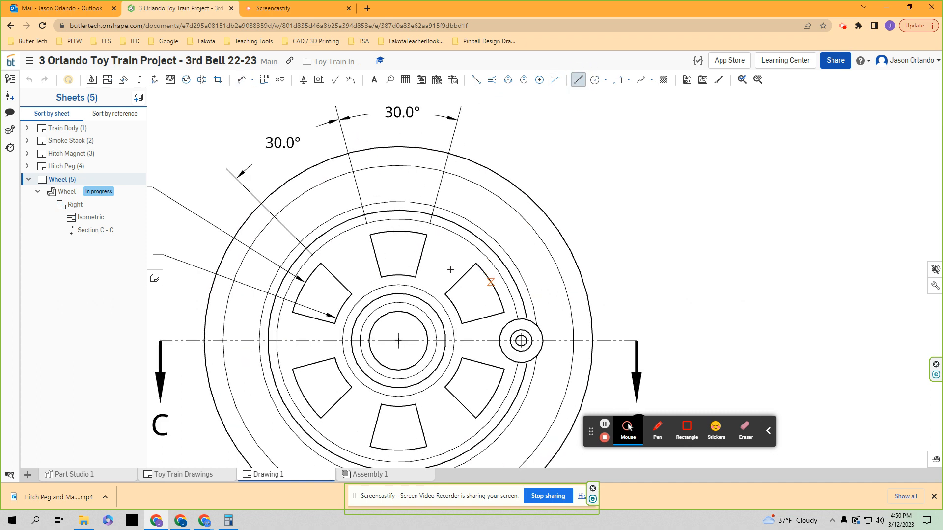
left_click(336, 318)
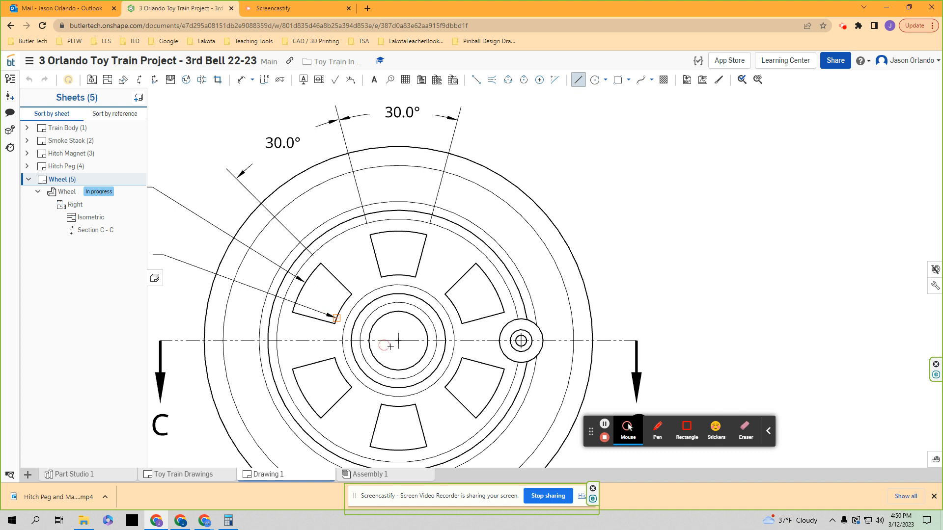
left_click(399, 341)
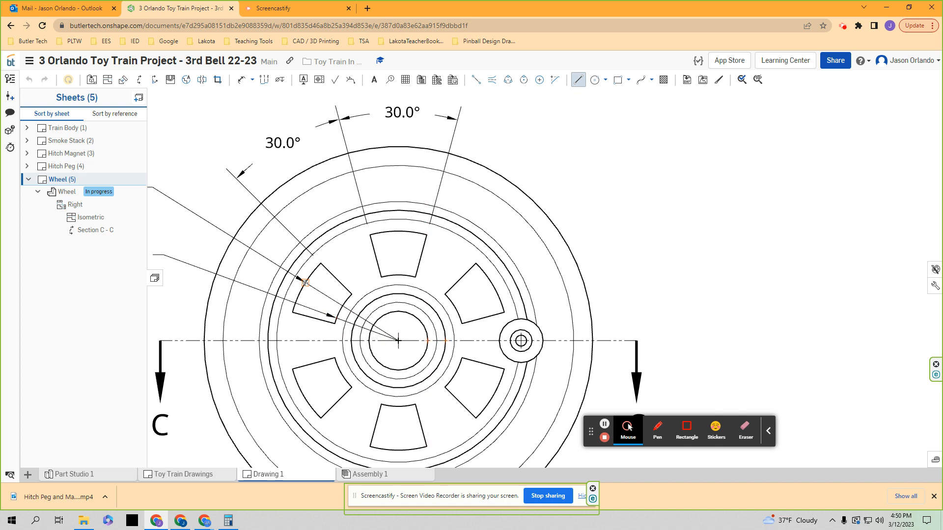
left_click(305, 282)
scroll(477, 301, "down", 1)
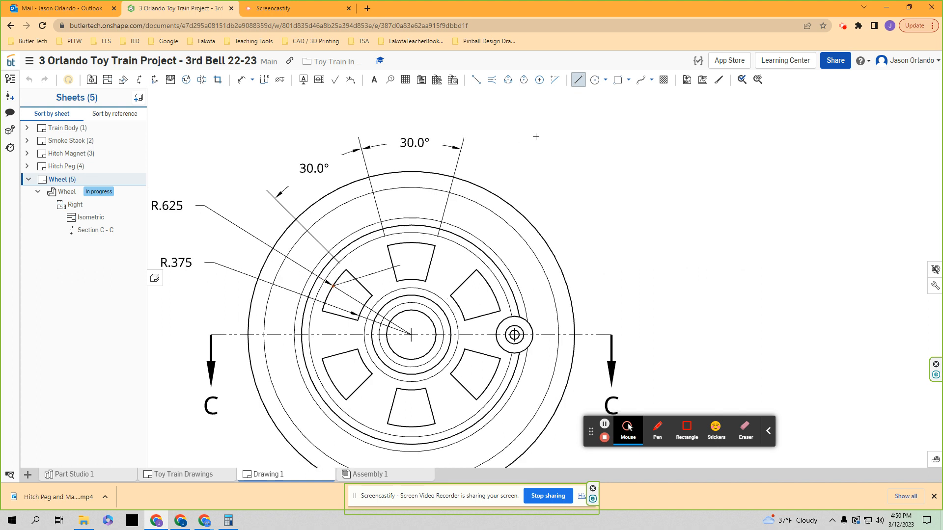
left_click(574, 76)
left_click(663, 178)
scroll(655, 190, "down", 1)
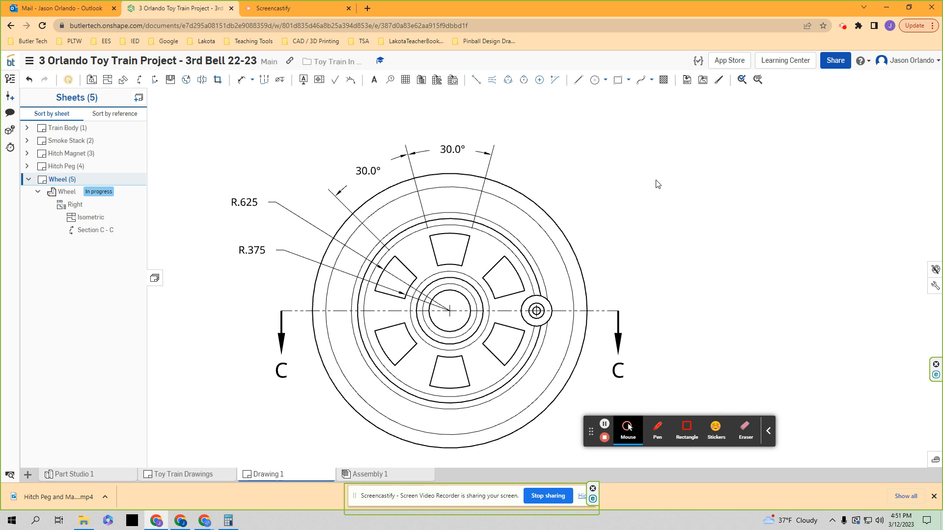
Add a hole callout to the small hole in the wheel's peg, placed outside the wheel's upper-right edge
scroll(658, 216, "up", 3)
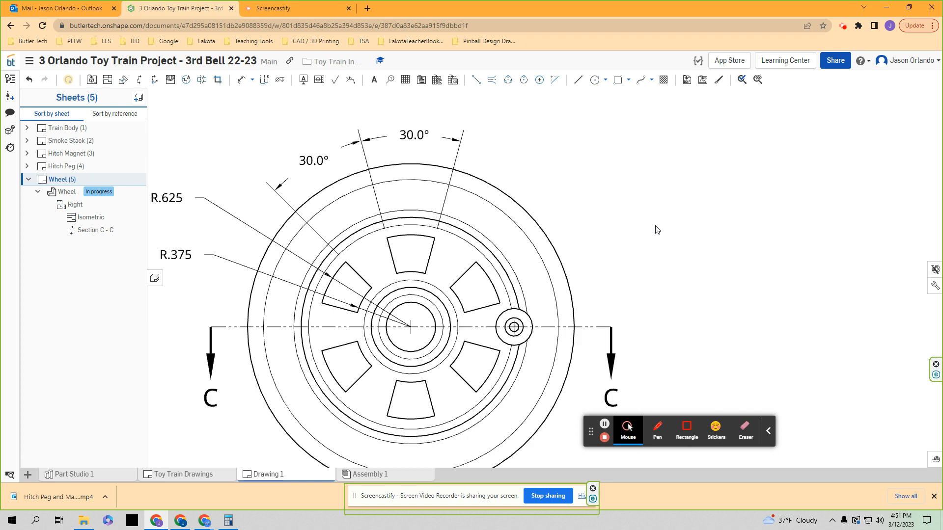
left_click(640, 194)
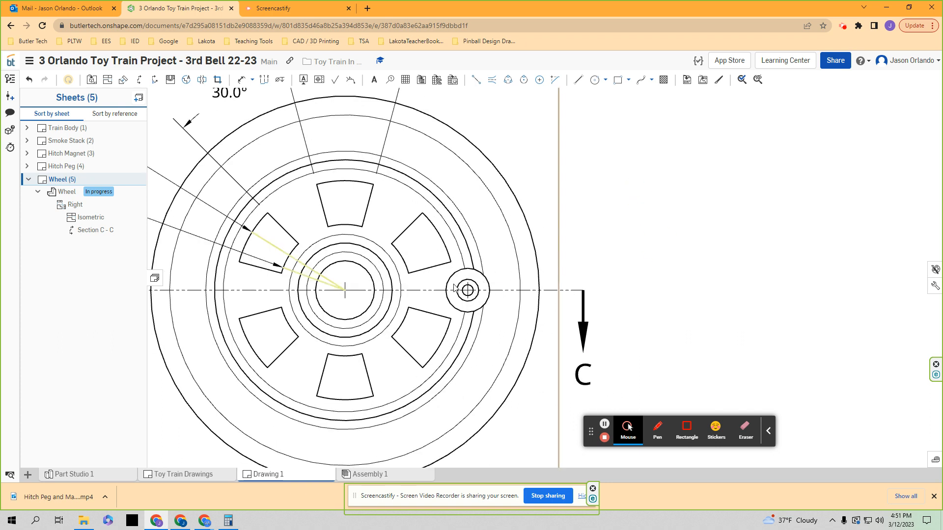
scroll(467, 290, "up", 2)
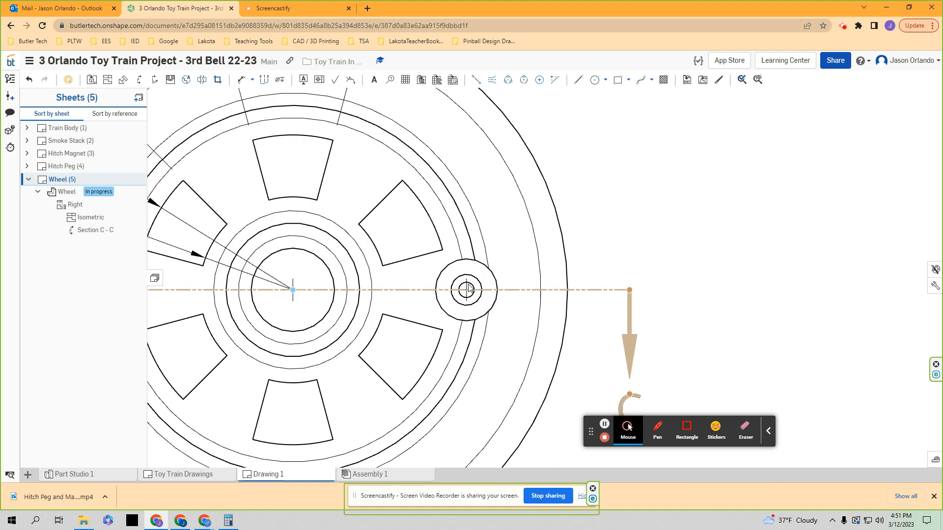
scroll(464, 294, "down", 3)
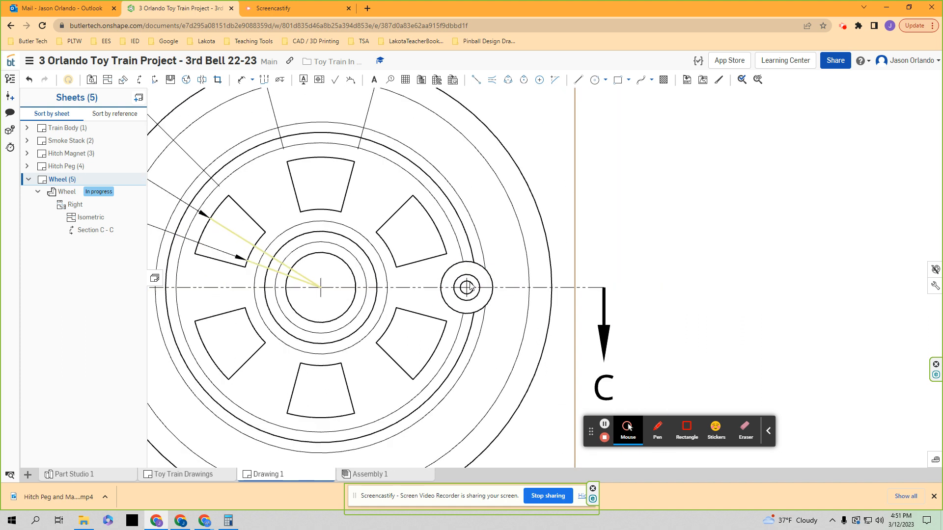
left_click(279, 84)
scroll(422, 246, "up", 2)
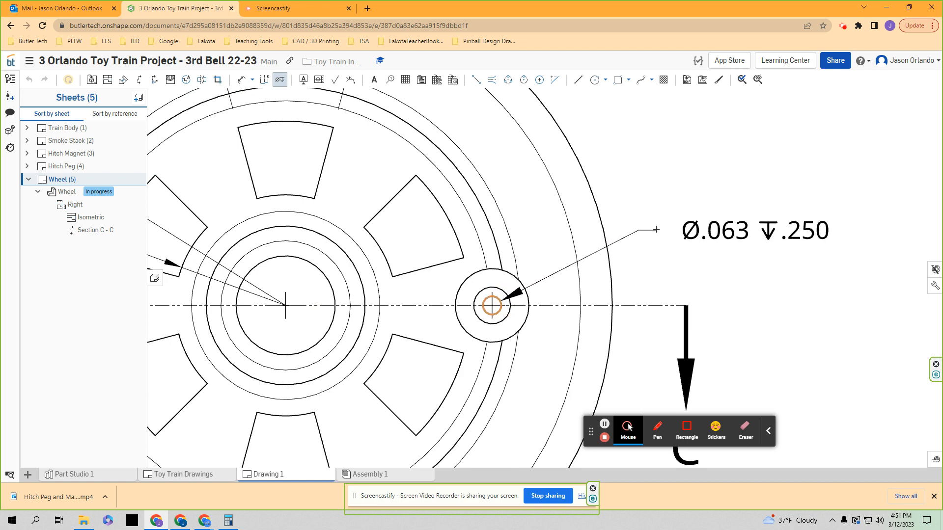
left_click(666, 246)
scroll(666, 246, "down", 2)
middle_click_drag(699, 261, 640, 276)
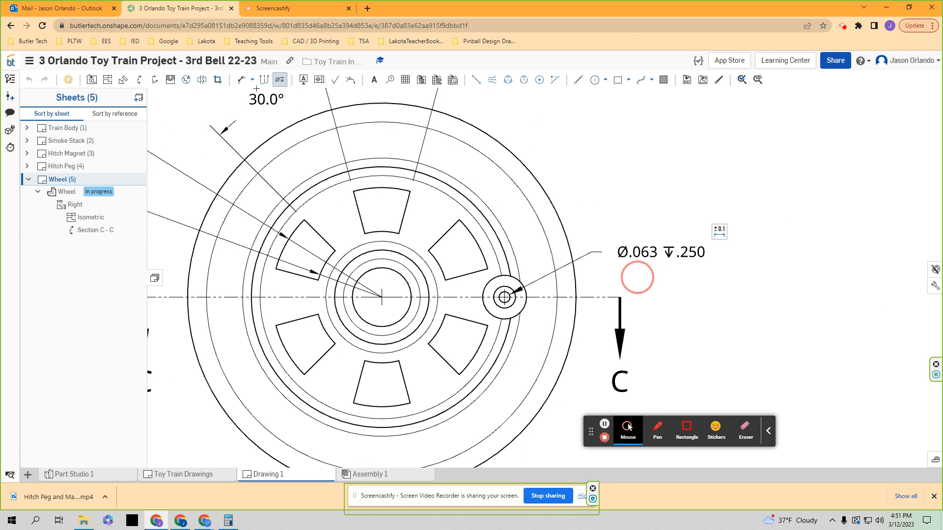
left_click(281, 80)
Override the precision of the peg hole callout's diameter to four decimal places (0.1234)
double_click(654, 253)
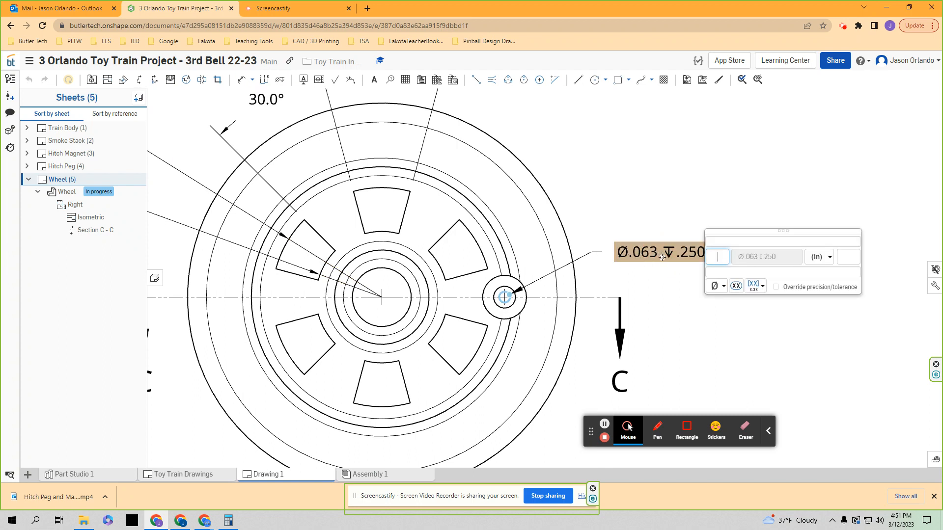
left_click_drag(747, 231, 750, 185)
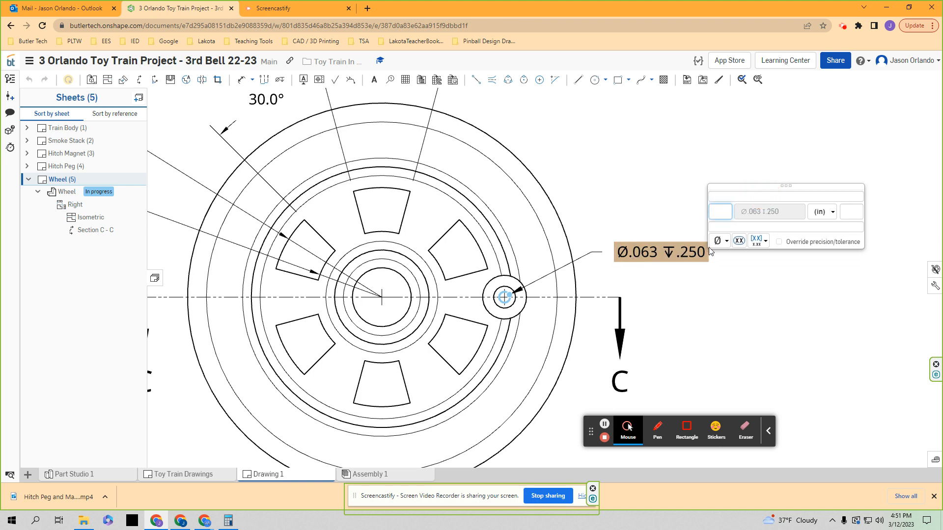
left_click(779, 243)
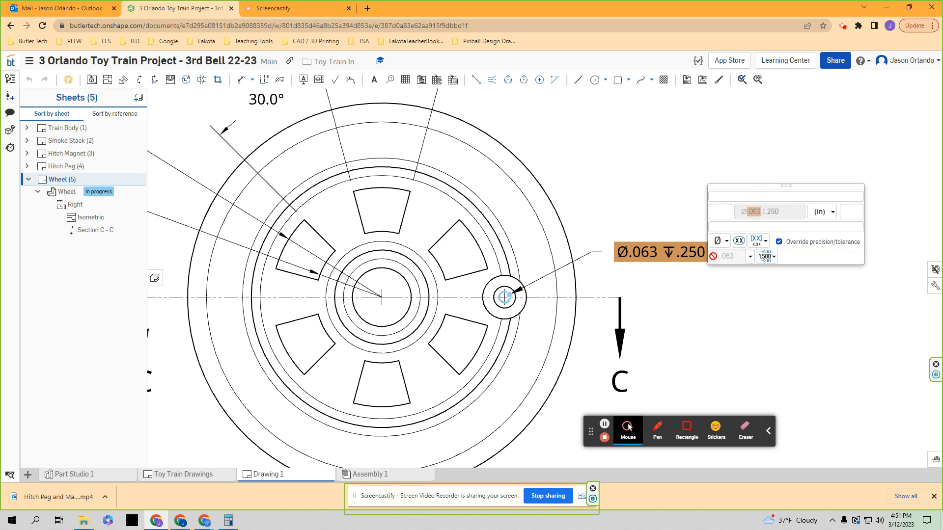
left_click(751, 256)
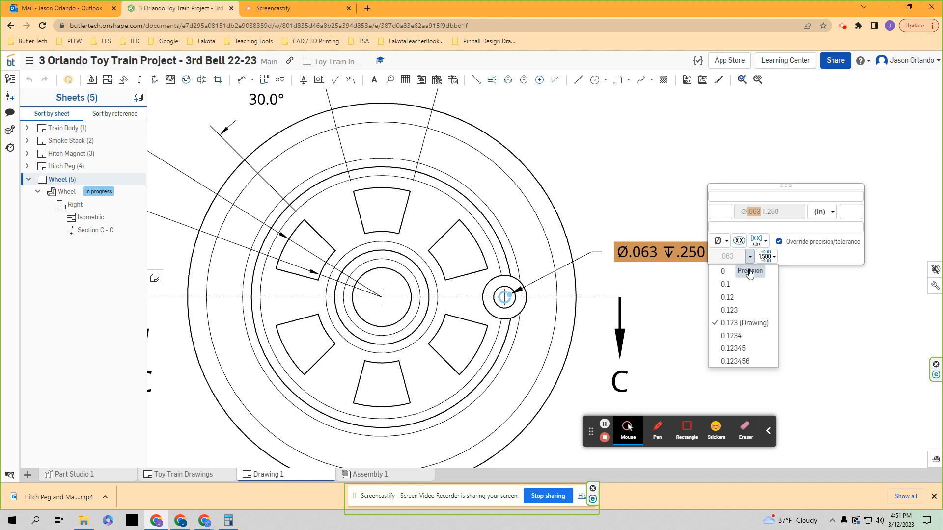
left_click(739, 338)
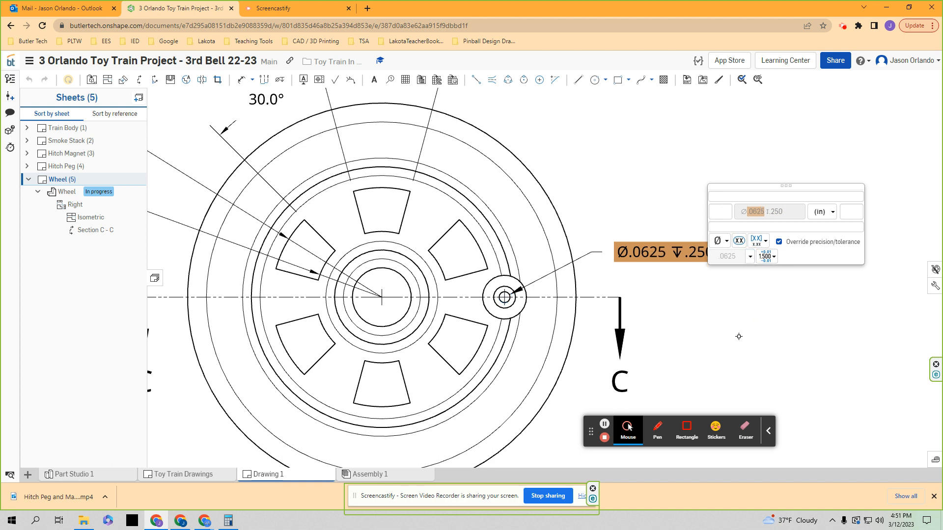
left_click_drag(785, 186, 790, 230)
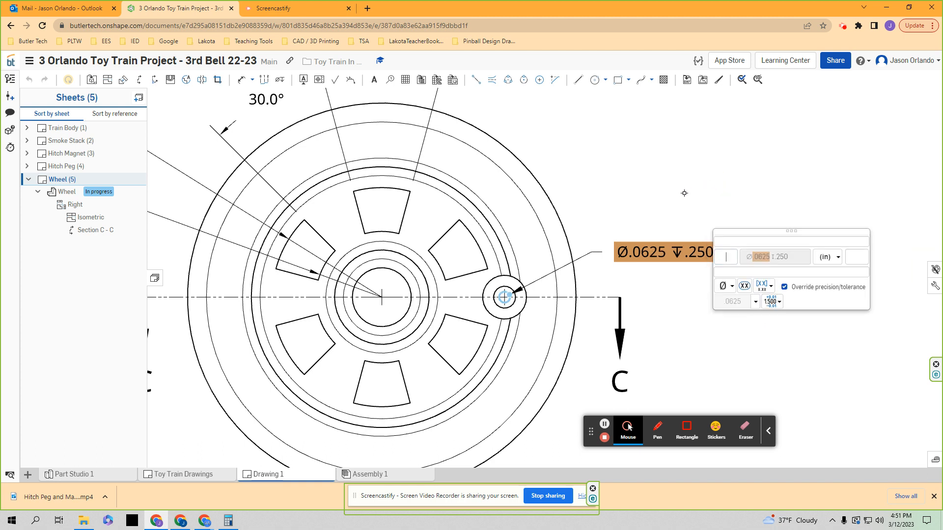
left_click(752, 207)
Add diameter dimensions to the peg's middle and outer circles, stacking them above the peg hole callout outside the wheel
left_click(241, 79)
scroll(504, 298, "up", 1)
scroll(506, 289, "up", 1)
left_click(505, 287)
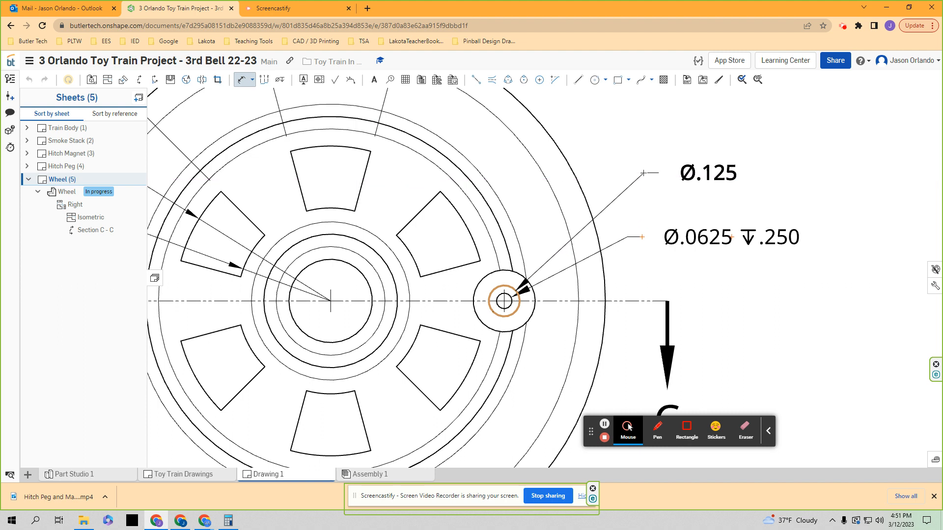
left_click(633, 162)
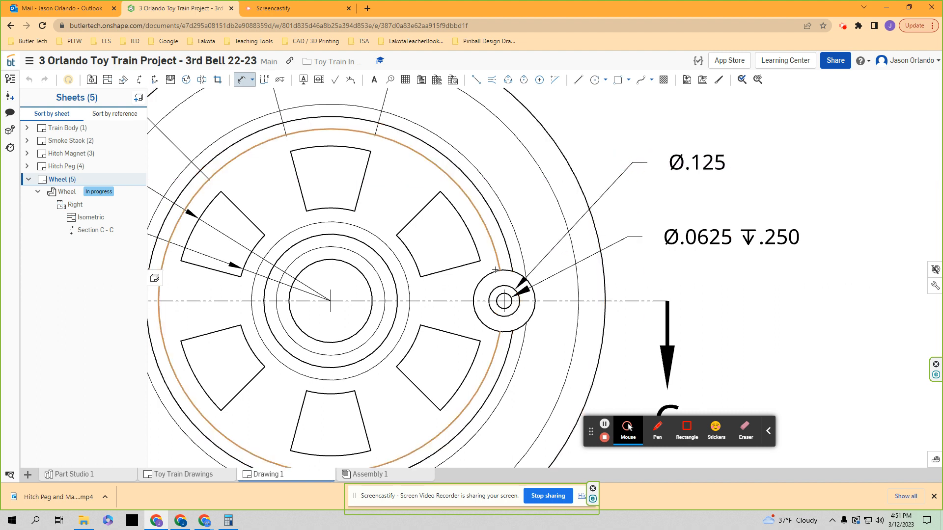
left_click(496, 271)
middle_click_drag(602, 130, 582, 199)
left_click(596, 160)
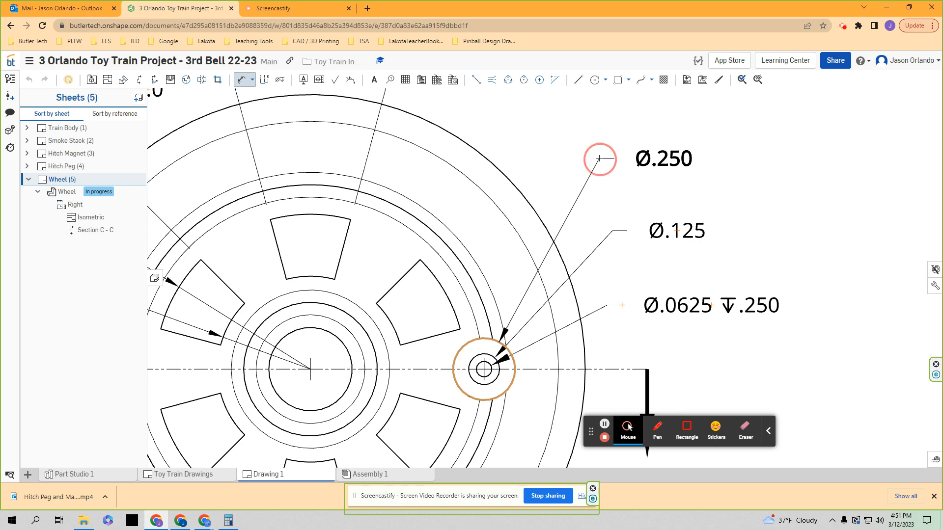
scroll(590, 196, "down", 5)
scroll(575, 285, "up", 2)
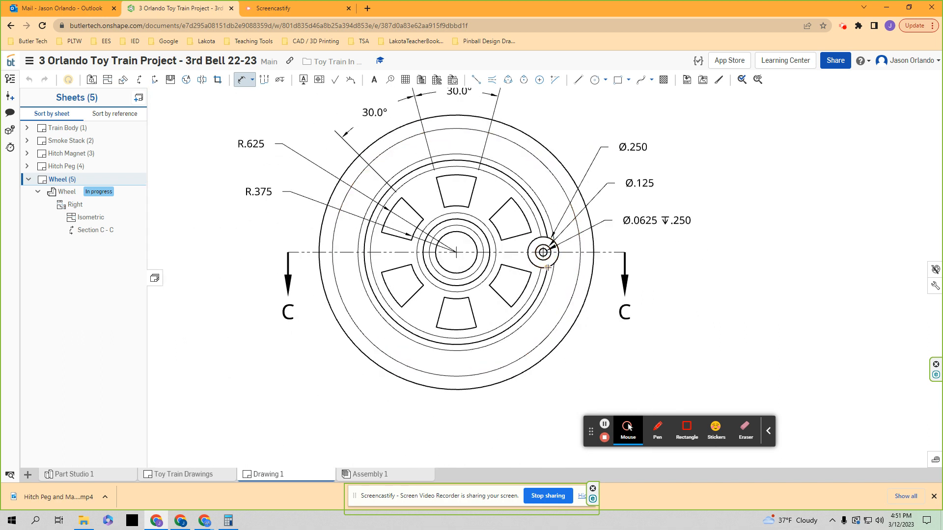
Dimension the horizontal distance from the wheel's centre to the peg hole's centre, placed below the wheel
scroll(547, 268, "up", 3)
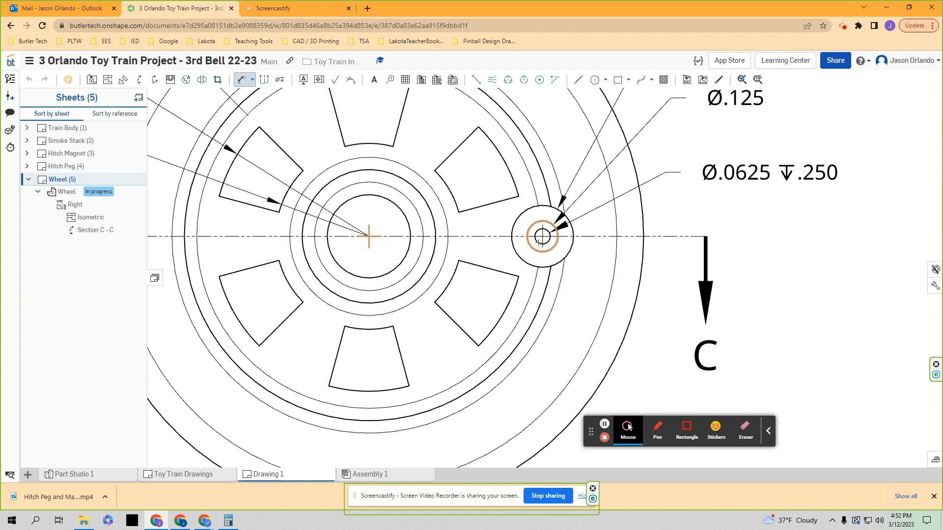
left_click(542, 237)
scroll(542, 237, "down", 3)
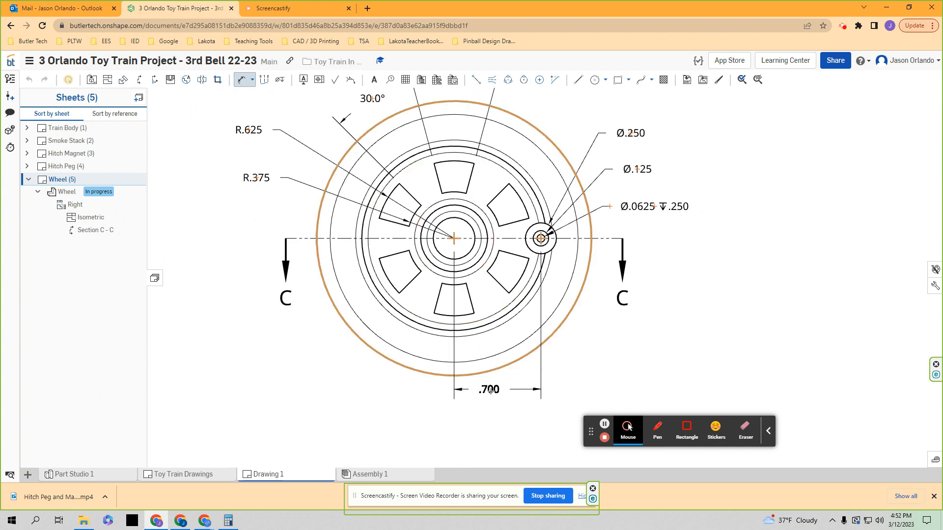
left_click(495, 391)
scroll(598, 358, "down", 4)
scroll(575, 344, "up", 2)
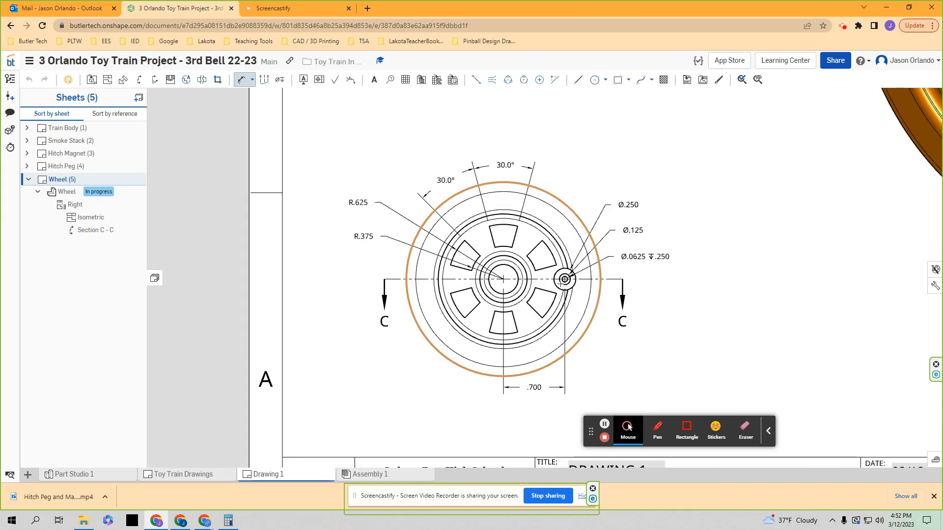
scroll(565, 279, "up", 2)
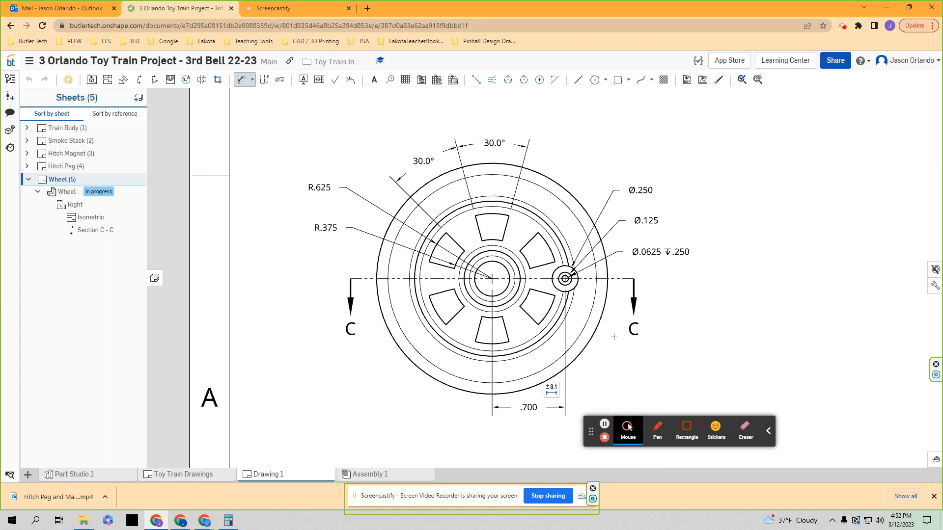
Add a centre mark to the rounded left end of the wheel in Section C-C
scroll(630, 337, "down", 3)
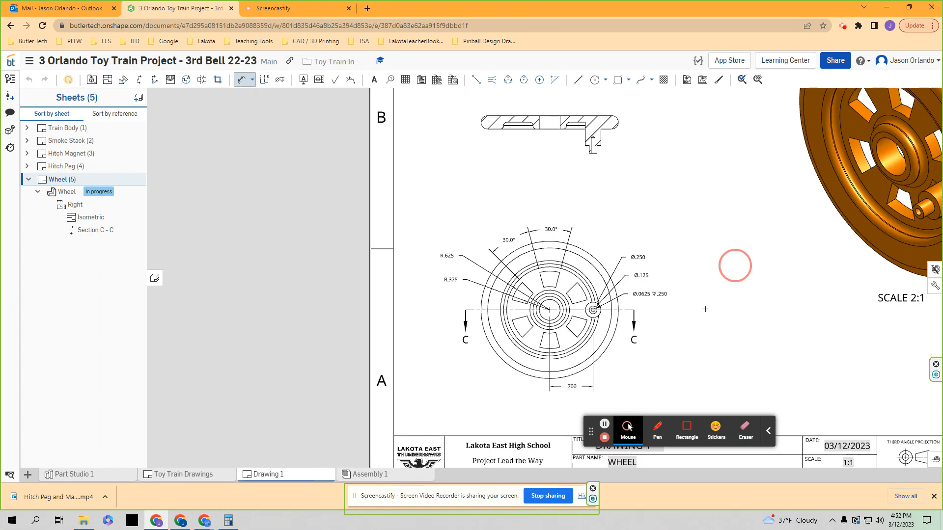
middle_click_drag(694, 336, 677, 330)
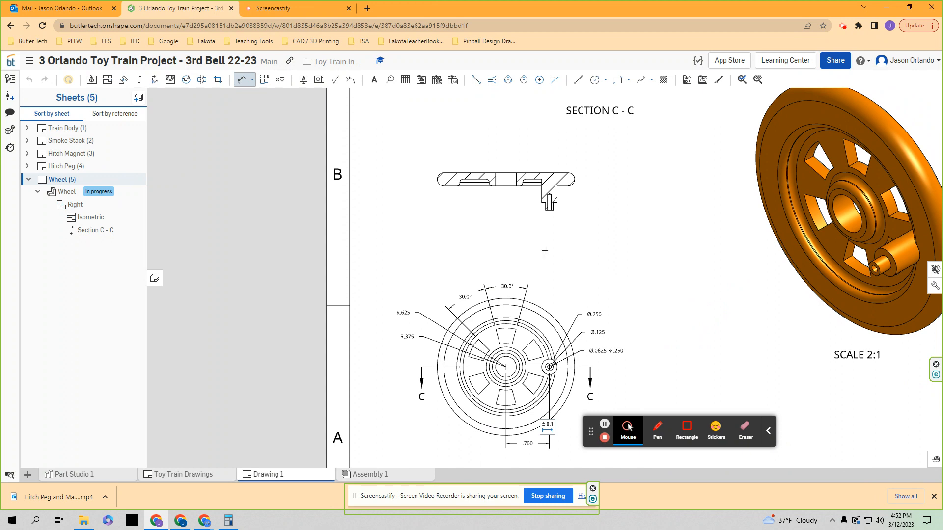
scroll(504, 227, "up", 2)
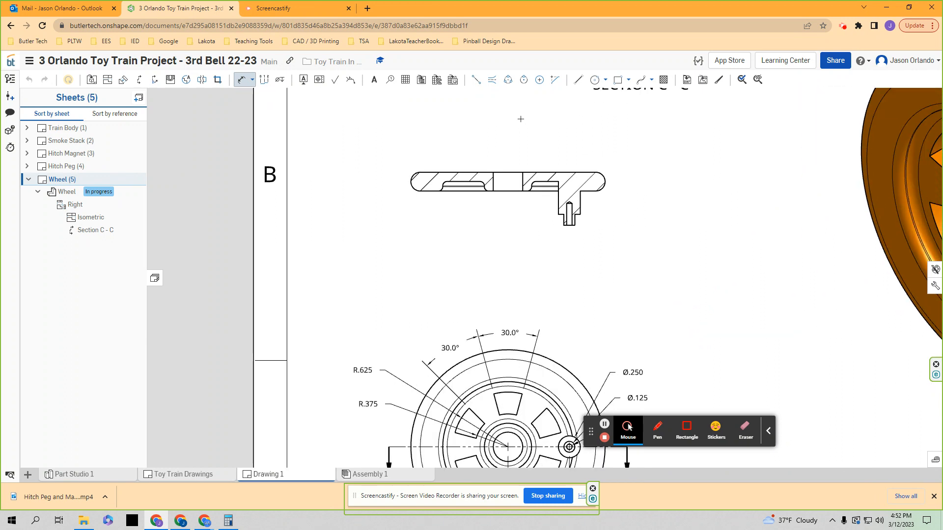
left_click(540, 79)
scroll(533, 111, "up", 2)
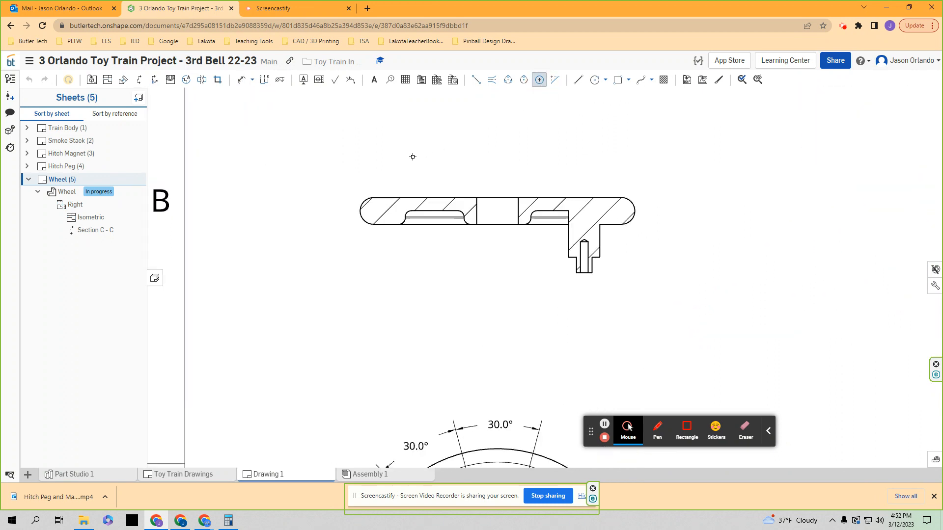
left_click(361, 211)
Add a centreline between the two edges of the central hole in the section view
left_click(492, 80)
scroll(494, 152, "up", 2)
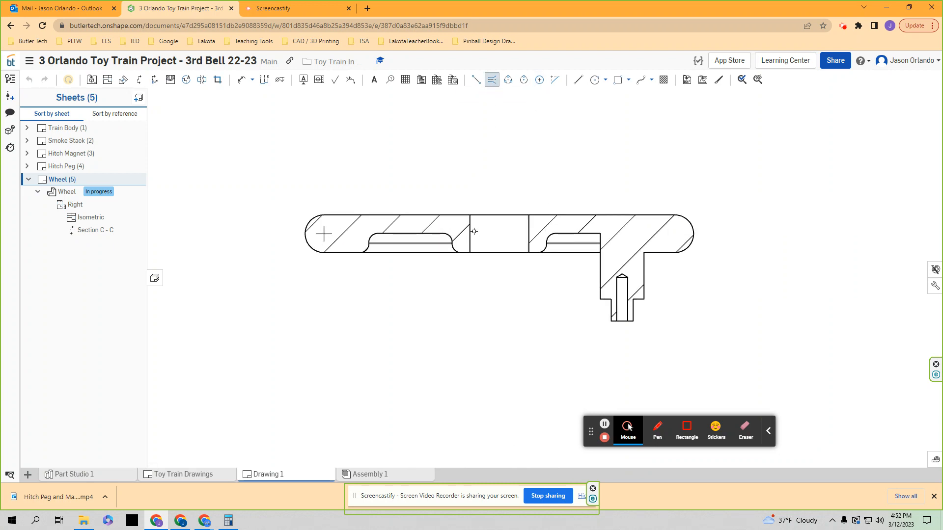
left_click(470, 230)
left_click(529, 229)
scroll(494, 250, "down", 4)
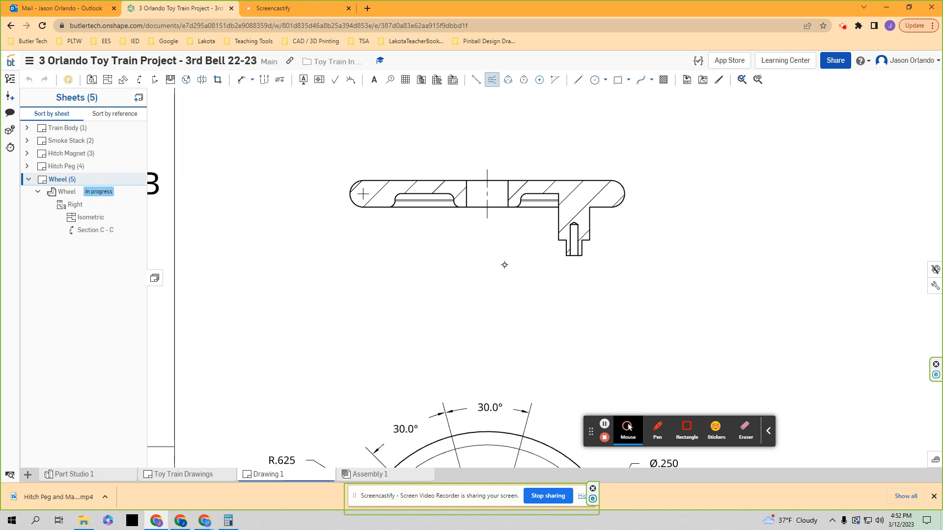
middle_click_drag(502, 259, 499, 234)
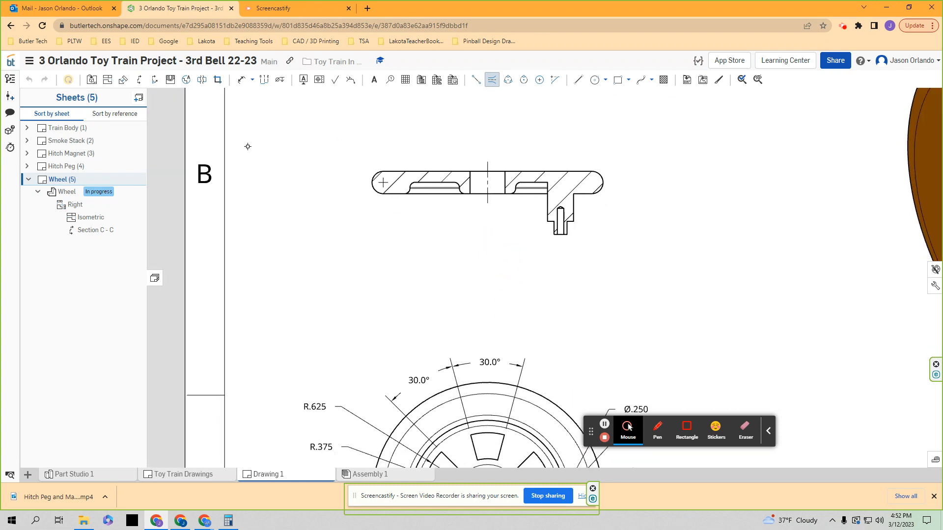
Dimension the distance from the central hole's left edge to the centreline, placed just below the section view
left_click(241, 80)
scroll(486, 253, "up", 3)
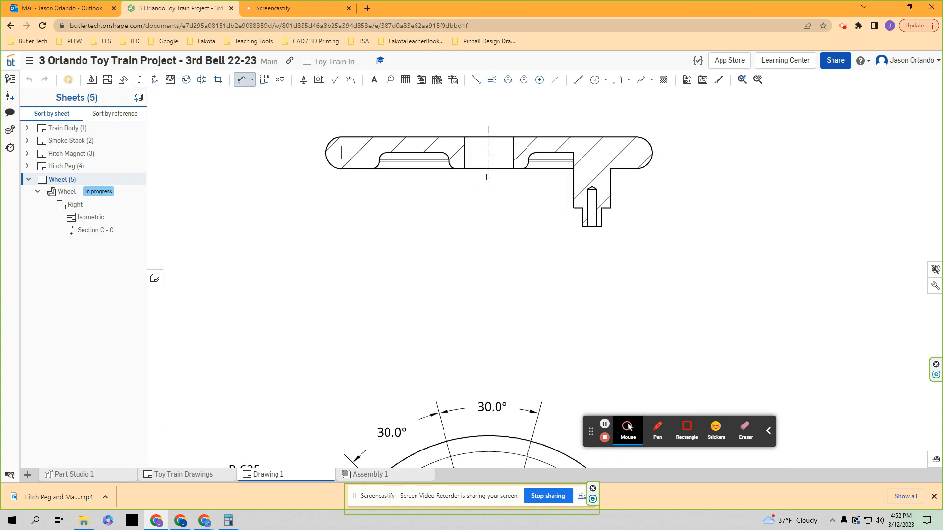
left_click(464, 168)
left_click(436, 211)
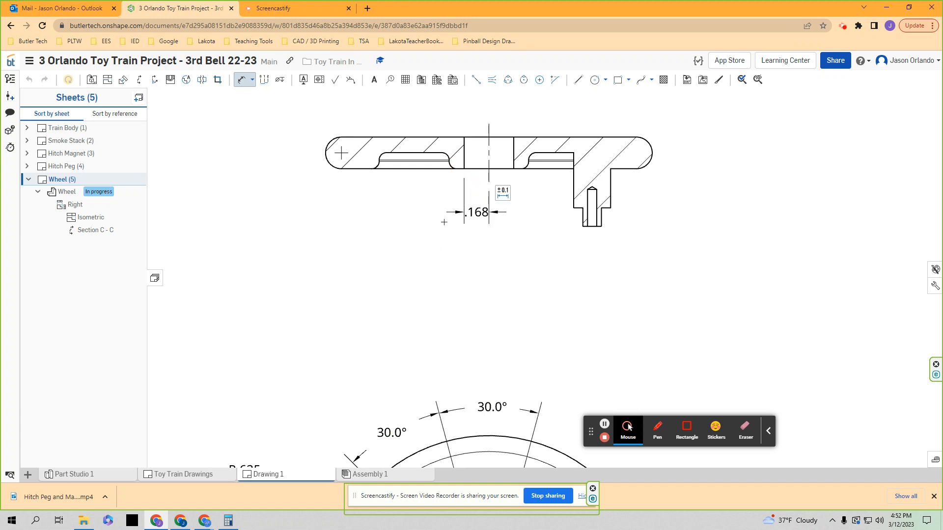
left_click(605, 424)
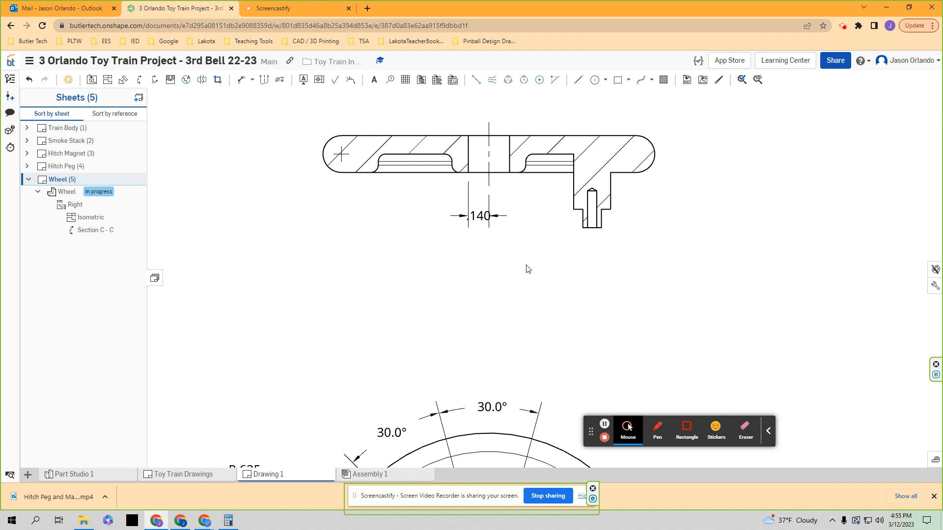
left_click(241, 79)
scroll(464, 199, "up", 1)
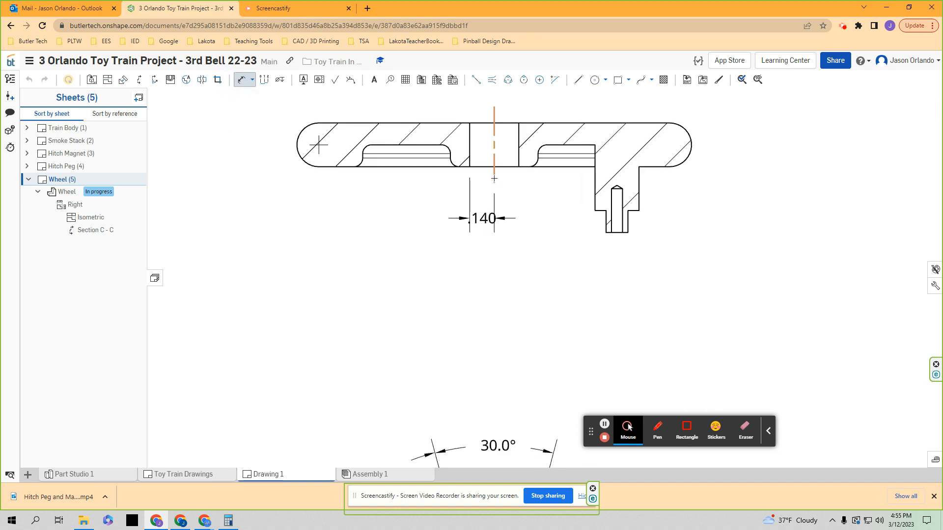
scroll(490, 173, "up", 1)
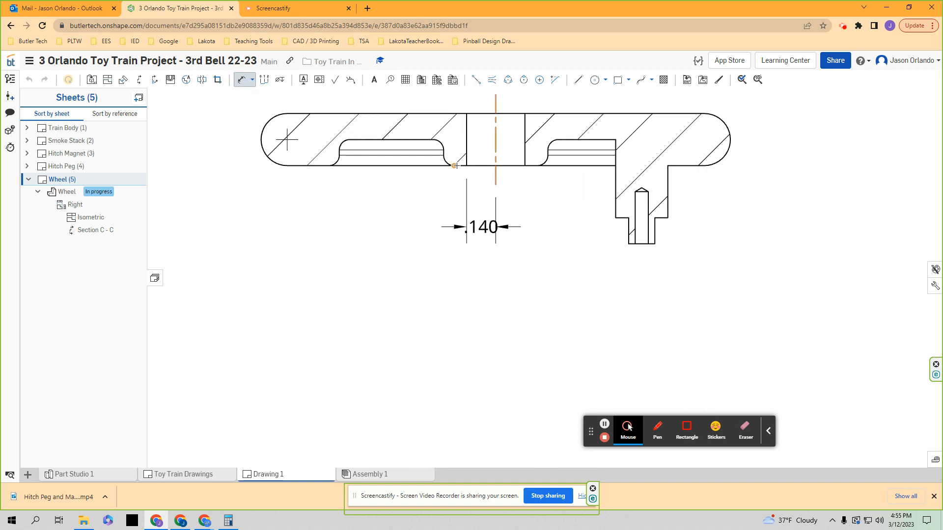
scroll(457, 166, "up", 2)
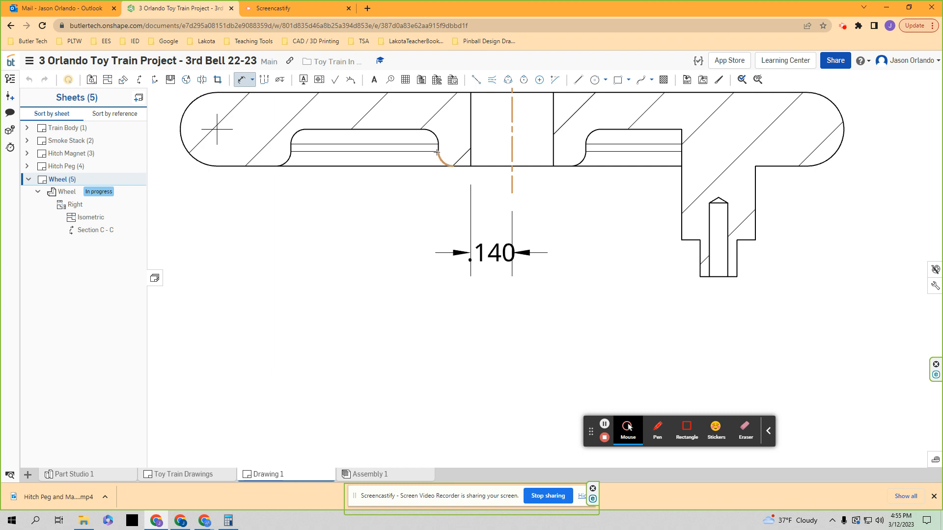
scroll(438, 158, "up", 2)
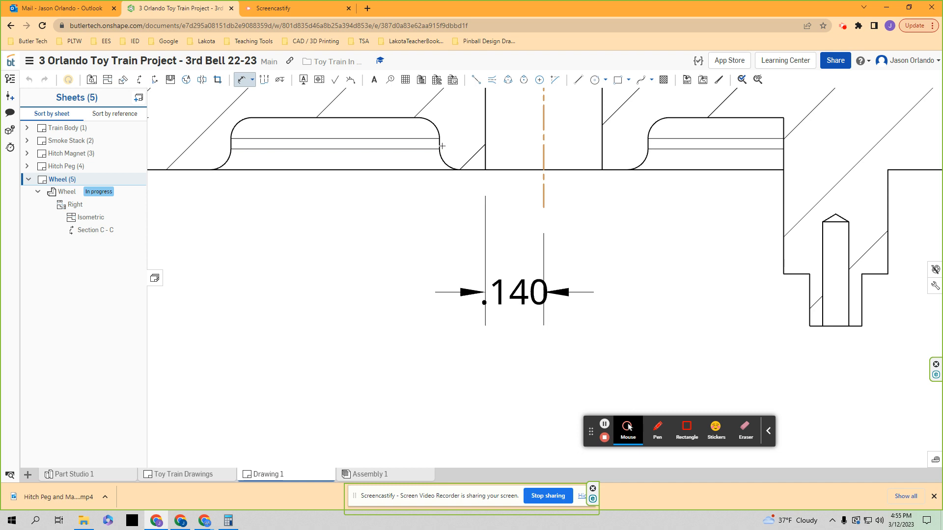
scroll(440, 141, "up", 3)
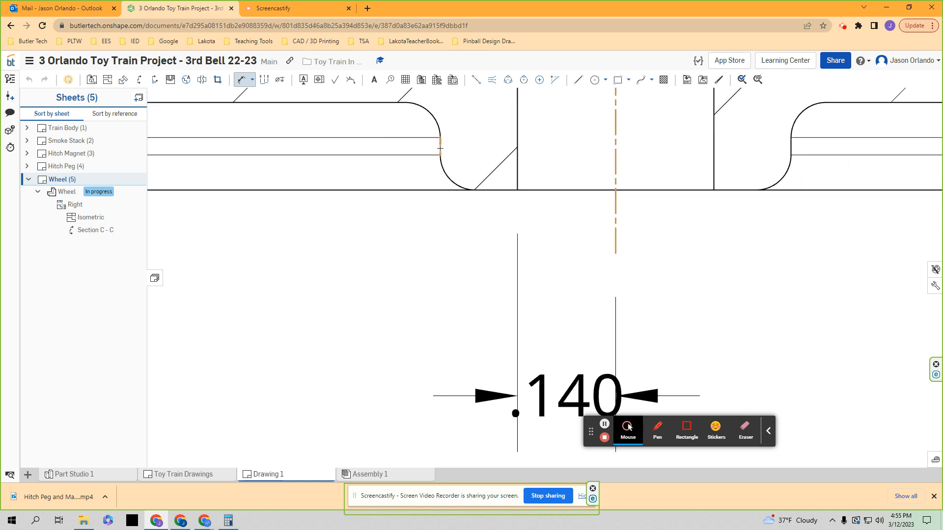
scroll(440, 148, "down", 5)
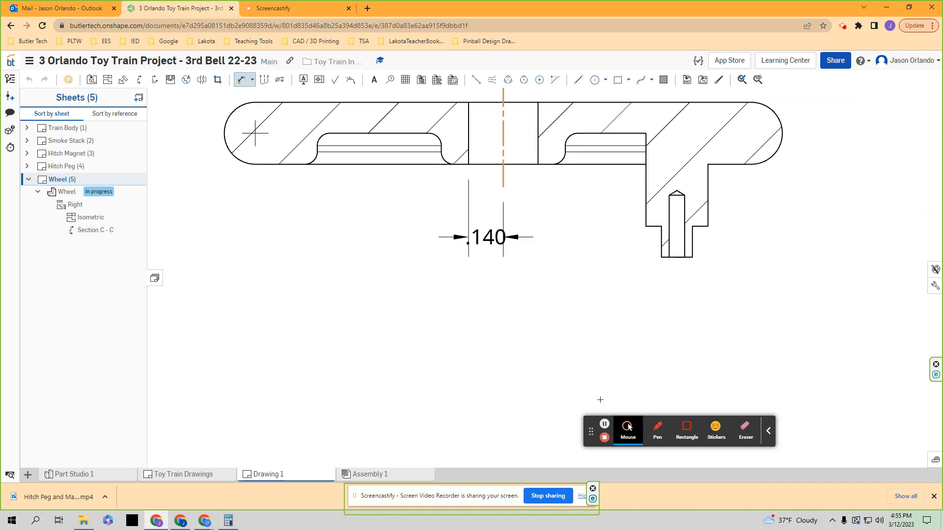
left_click(604, 423)
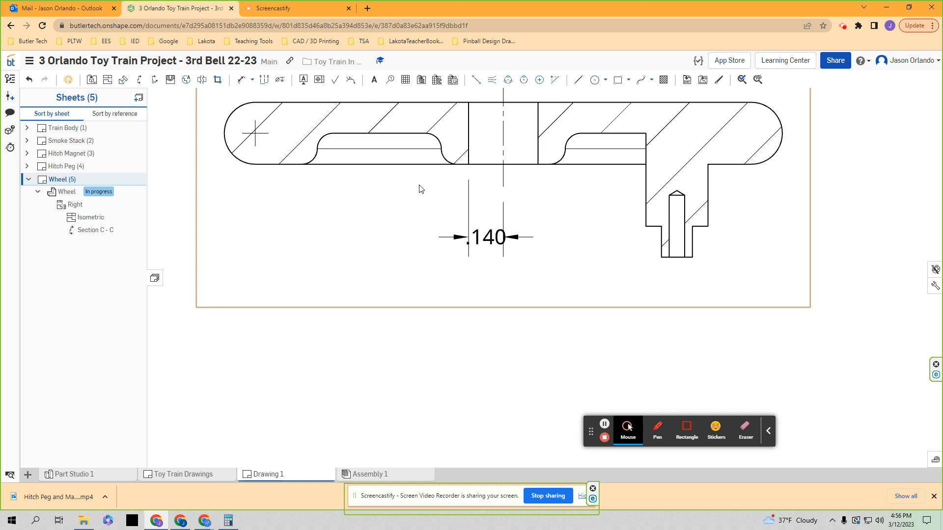
Dimension the left recess's inner and outer edges from the centreline, stacking both dimensions below the central hole's dimension
left_click(241, 80)
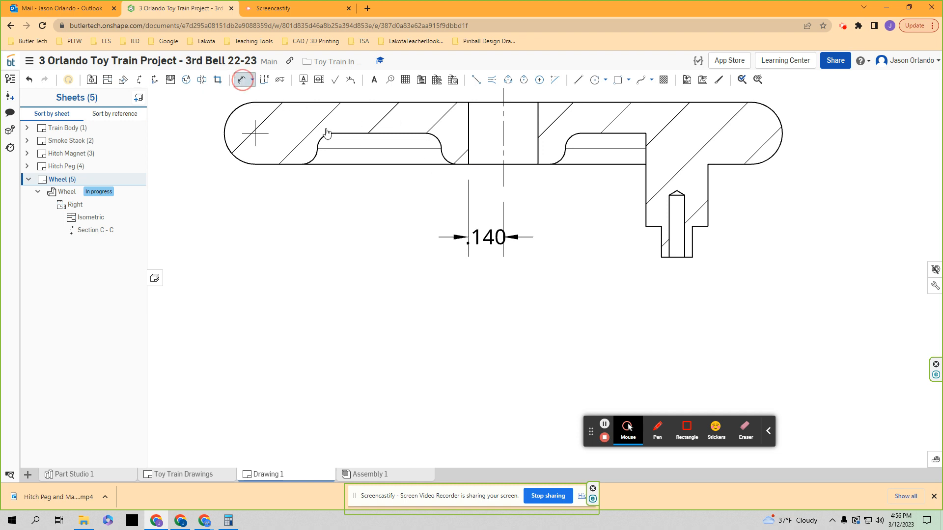
scroll(419, 149, "up", 2)
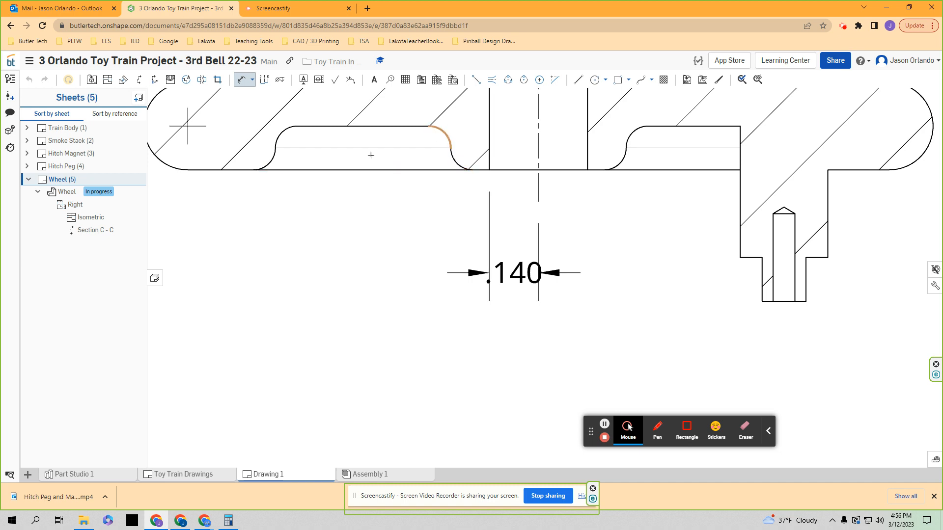
left_click(450, 148)
left_click(493, 328)
left_click(539, 187)
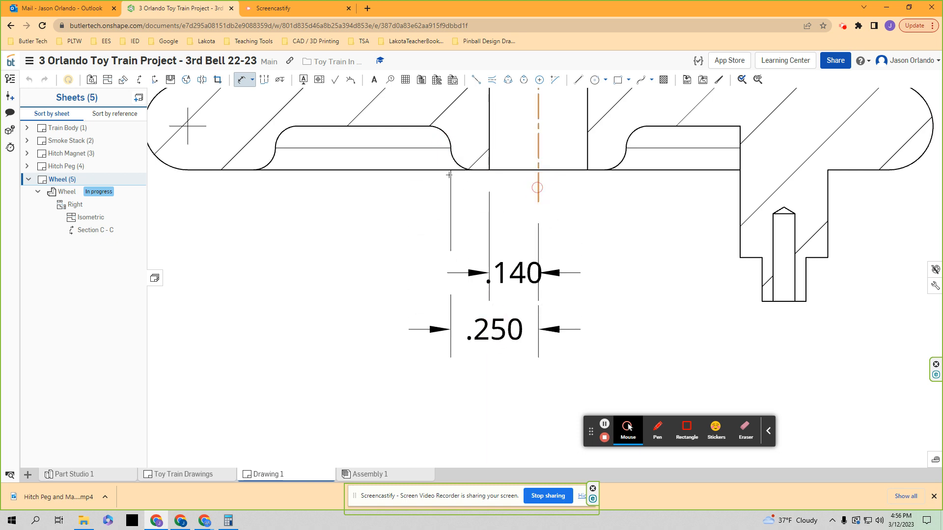
left_click(275, 148)
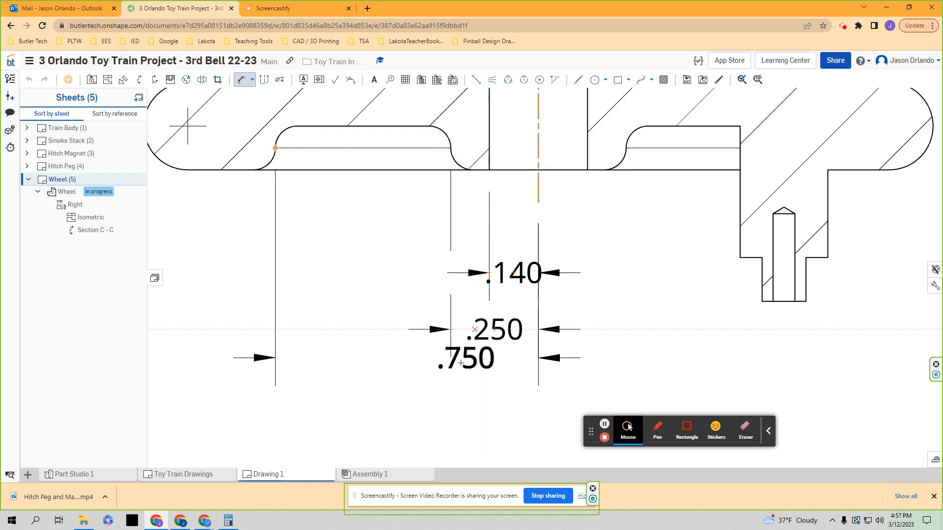
left_click(426, 386)
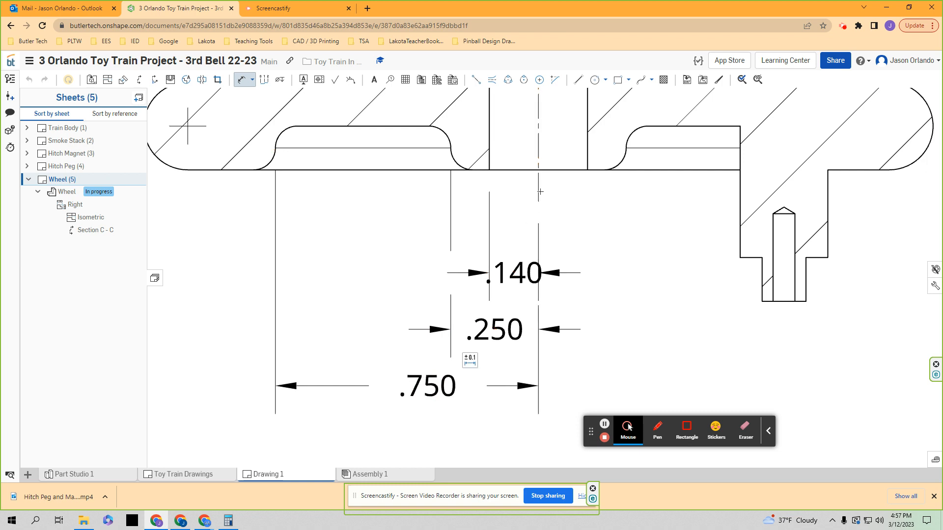
Dimension the distance from the rounded left end's centre mark to the centreline, placed below the other stacked dimensions
left_click(188, 129)
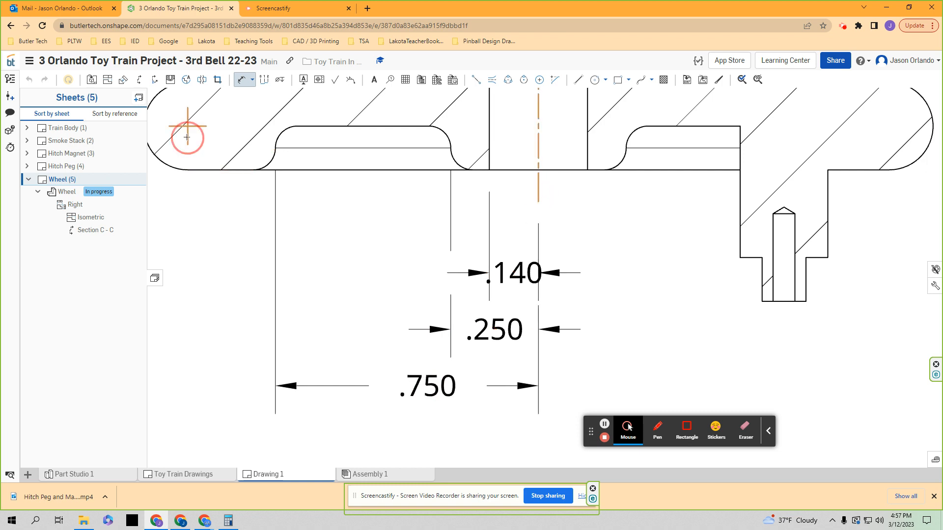
scroll(191, 132, "down", 3)
left_click(274, 292)
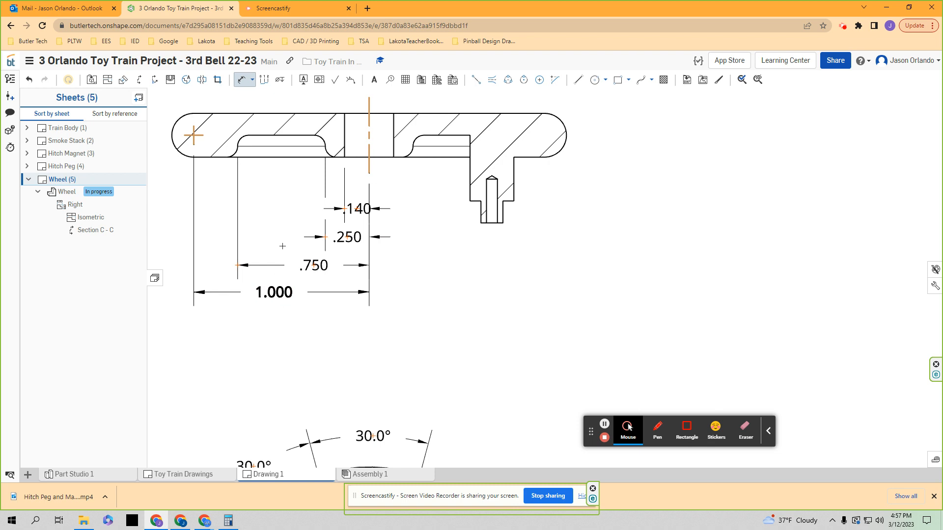
scroll(300, 233, "down", 2)
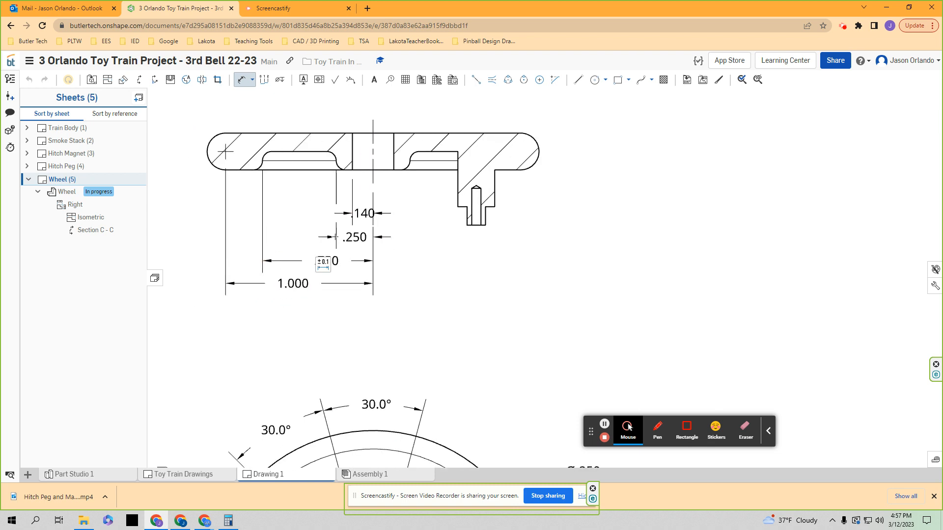
Move the 1.000 and .750 dimensions lower beneath the section view to widen the spacing of the stack
scroll(417, 301, "down", 3)
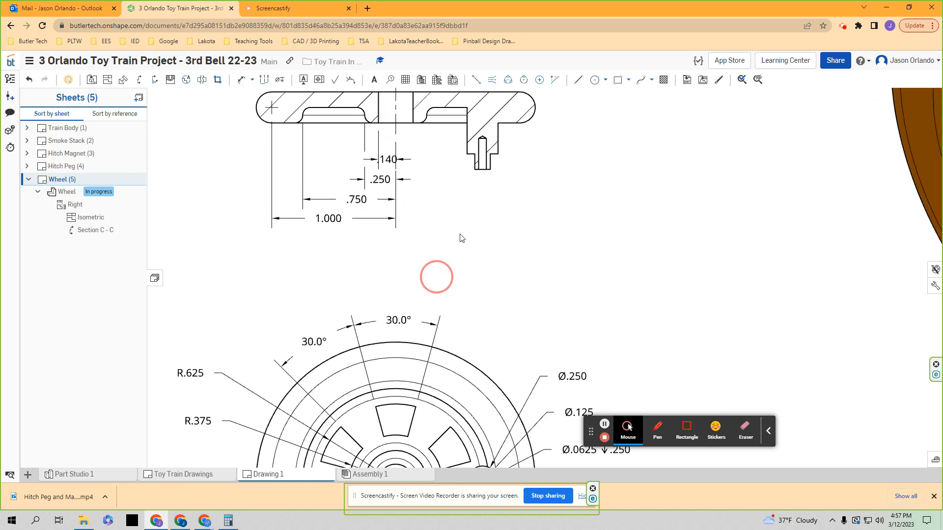
left_click(329, 218)
left_click_drag(329, 218, 329, 233)
left_click(356, 199)
left_click_drag(356, 199, 355, 207)
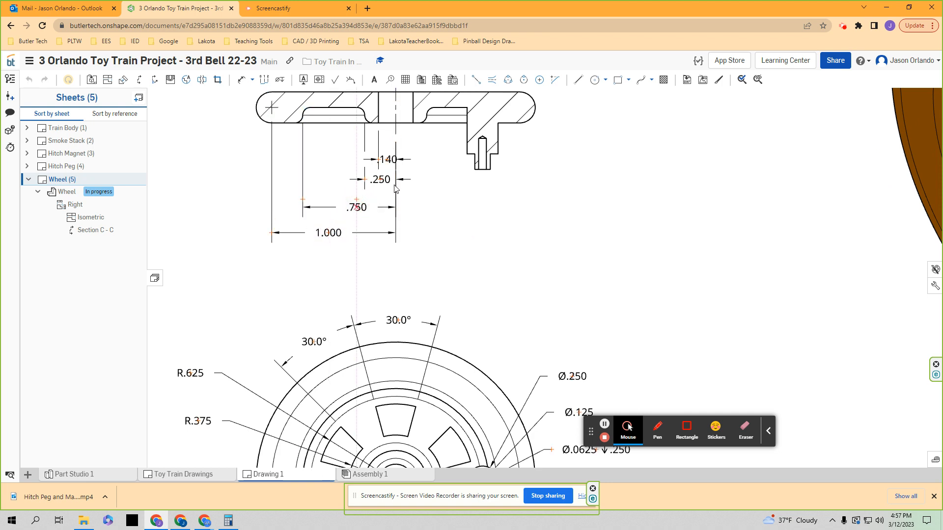
Space out the stacked 1.000, .750 and .250 dimensions beneath the section view and move the .140 text outside its arrows to the right
left_click(329, 237)
left_click_drag(329, 238, 330, 244)
left_click(356, 207)
left_click_drag(356, 207, 357, 215)
left_click(380, 179)
mouse_move(379, 180)
left_mouse_down()
mouse_move(379, 187)
mouse_move(390, 157)
mouse_move(425, 159)
mouse_move(336, 159)
mouse_move(430, 159)
left_mouse_up()
left_click(396, 162)
scroll(462, 235, "down", 1)
middle_click_drag(466, 238, 486, 260)
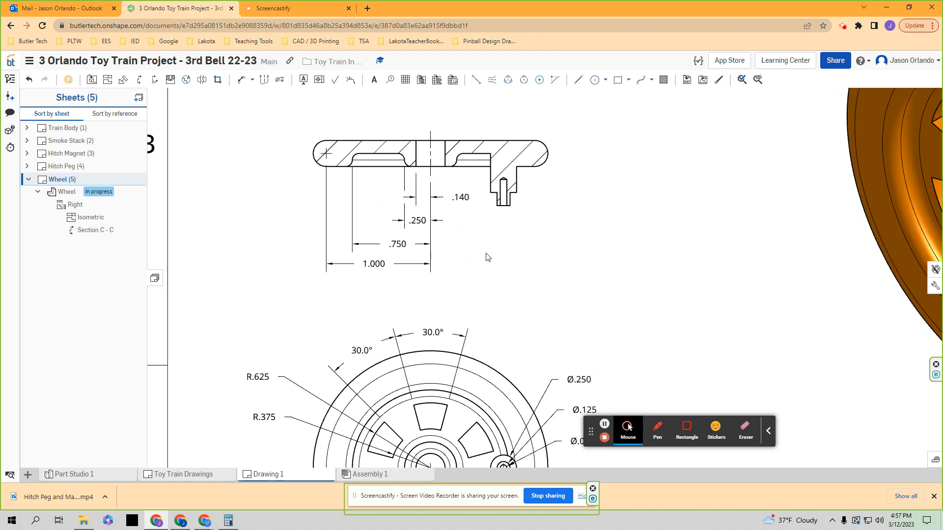
Dimension the radius of the left recess's upper-left fillet in the section view, placing the callout above and left of the view
scroll(349, 116, "up", 2)
left_click(245, 84)
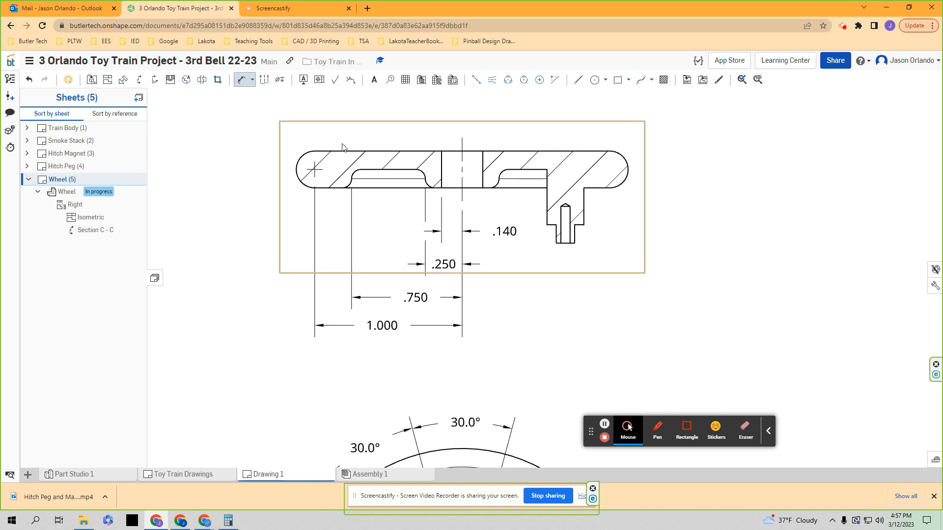
scroll(344, 151, "up", 2)
left_click(361, 181)
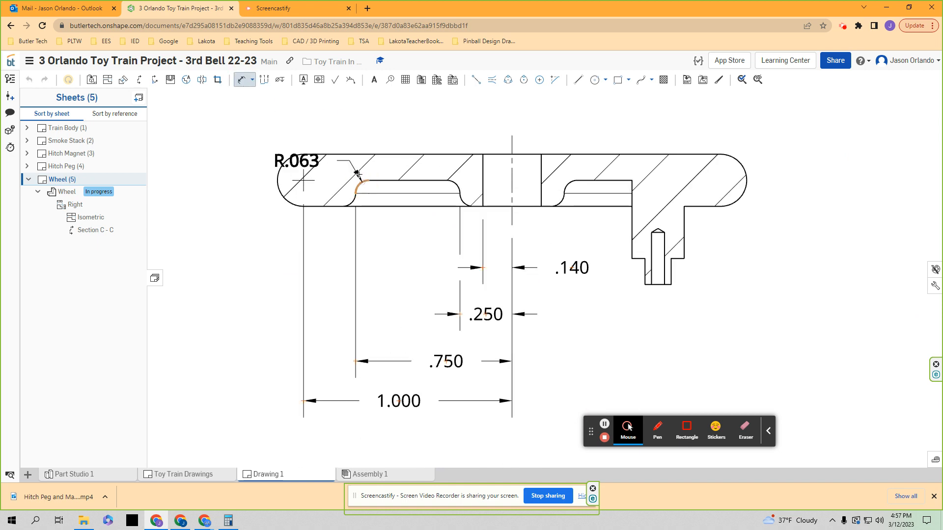
scroll(335, 126, "down", 1)
middle_click_drag(334, 126, 353, 169)
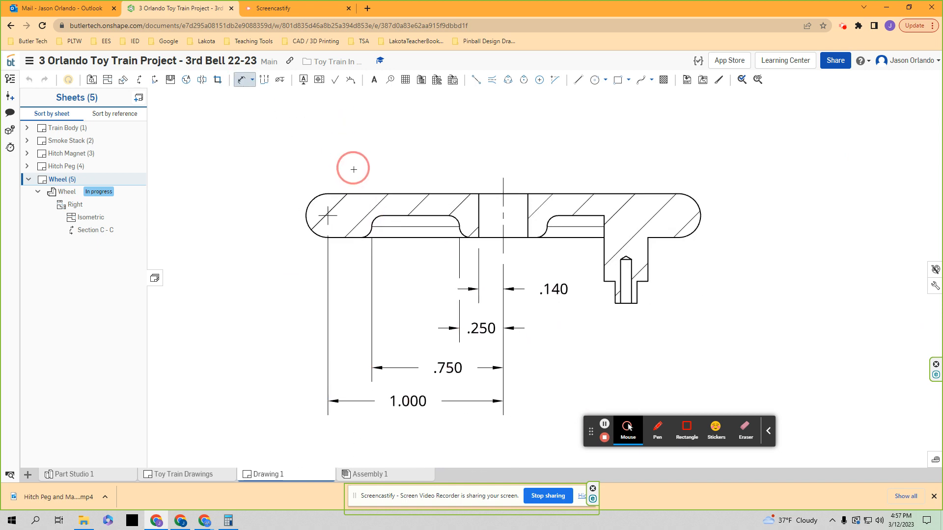
left_click(341, 152)
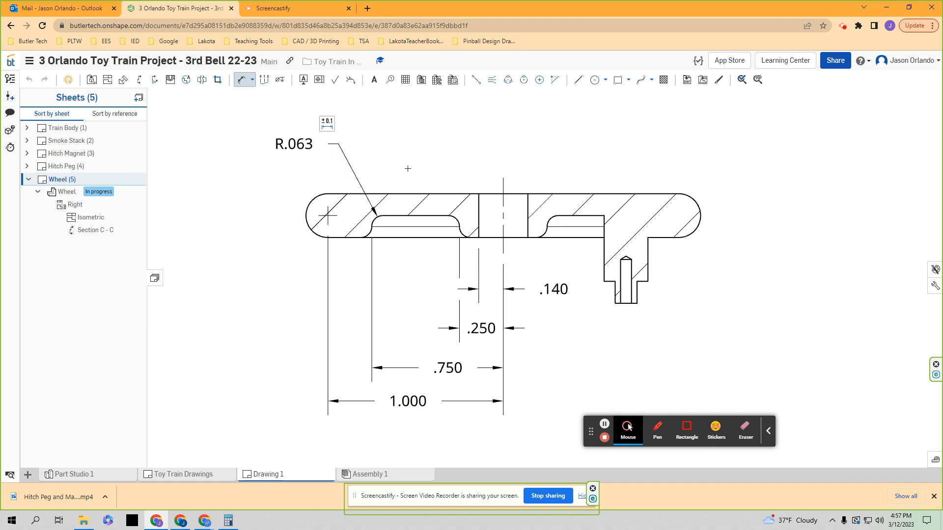
Set the fillet radius dimension to four decimal places (0.1234) and append the suffix TYP
left_click(358, 179)
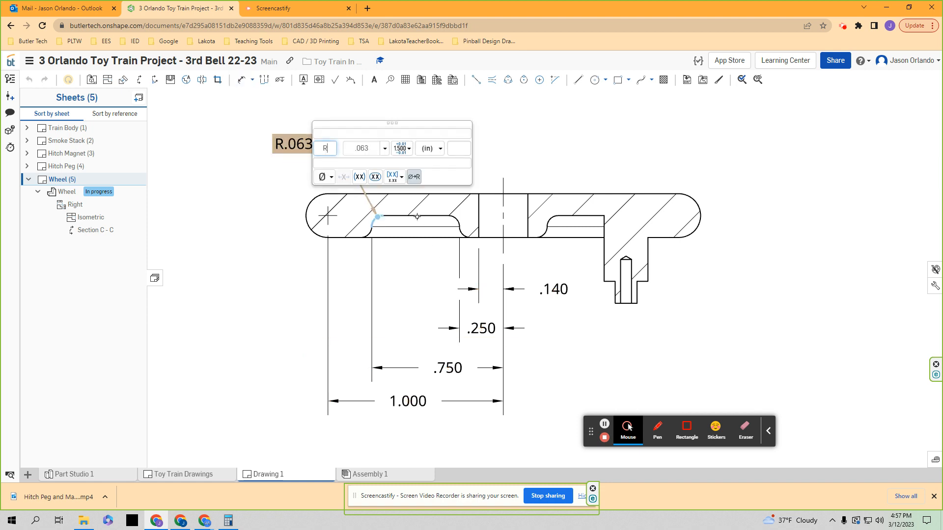
left_click(385, 148)
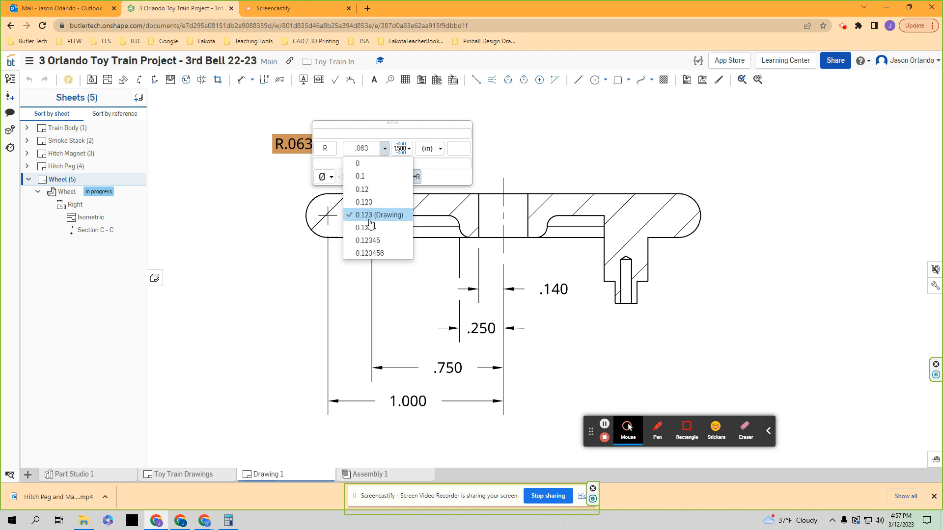
left_click(373, 226)
left_click(461, 148)
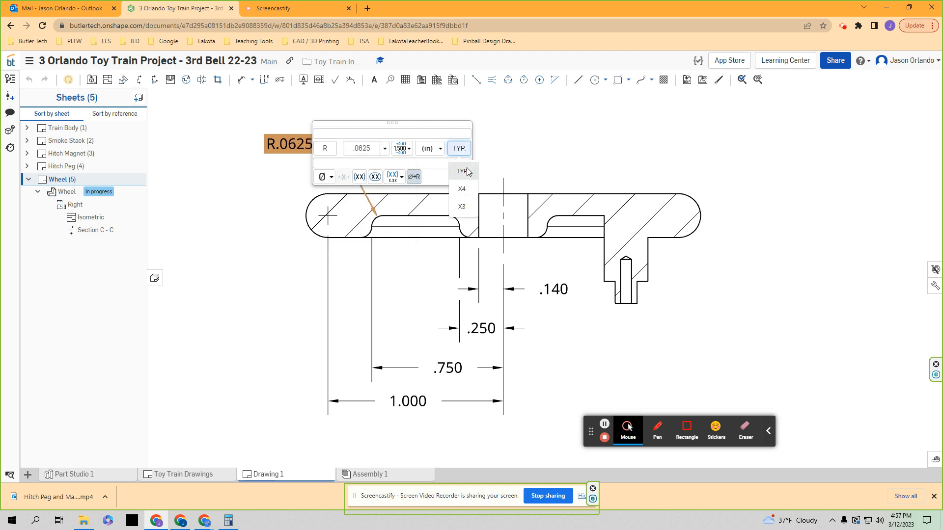
left_click(467, 169)
left_click(411, 112)
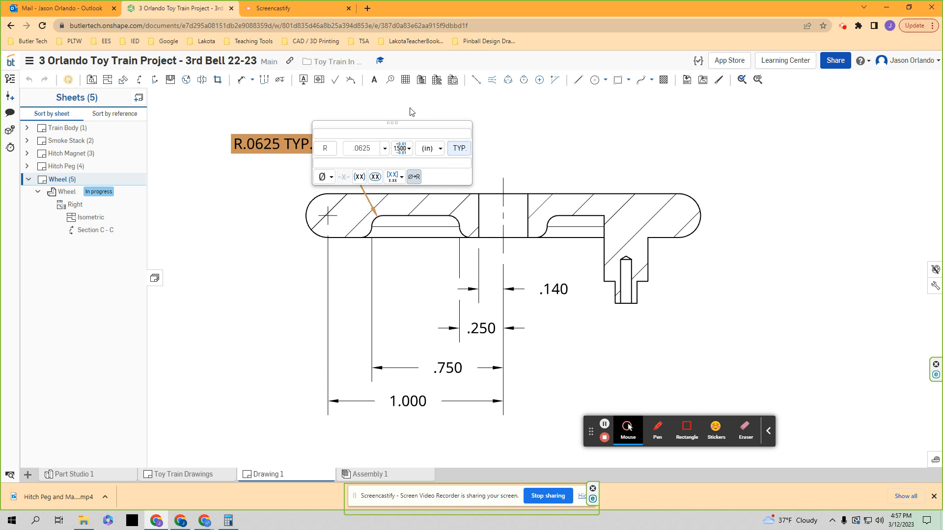
left_click(375, 105)
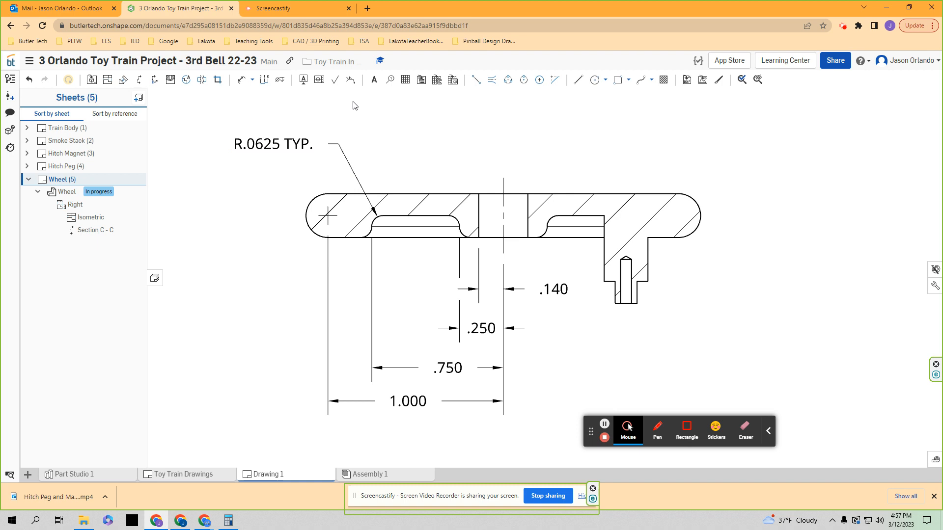
Dimension the radius of the section view's rounded left end and raise both radius callouts to space them apart
left_click(241, 80)
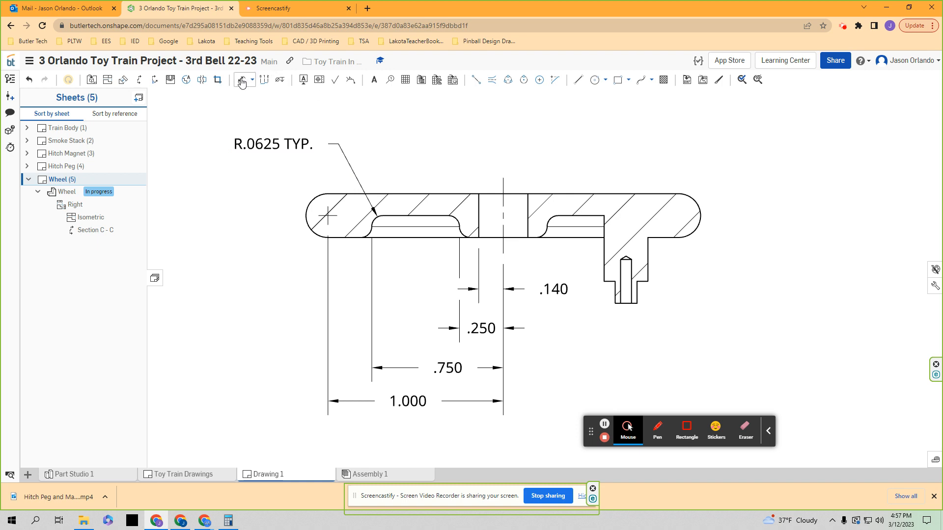
left_click(305, 217)
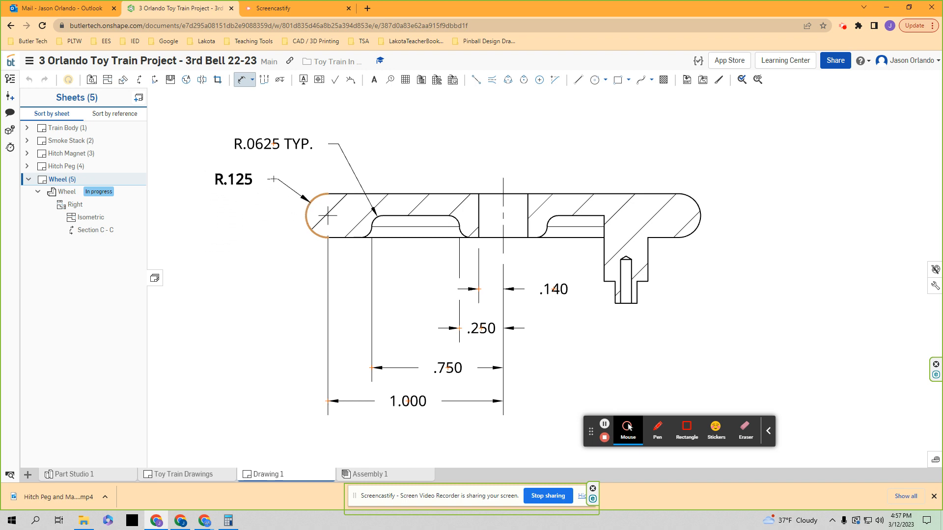
left_click(273, 177)
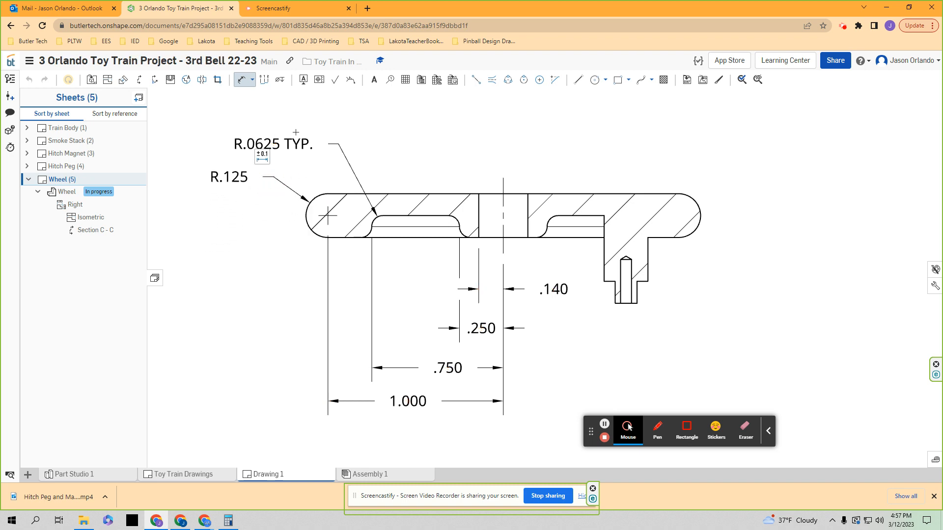
left_click_drag(278, 139, 283, 109)
left_click(233, 163)
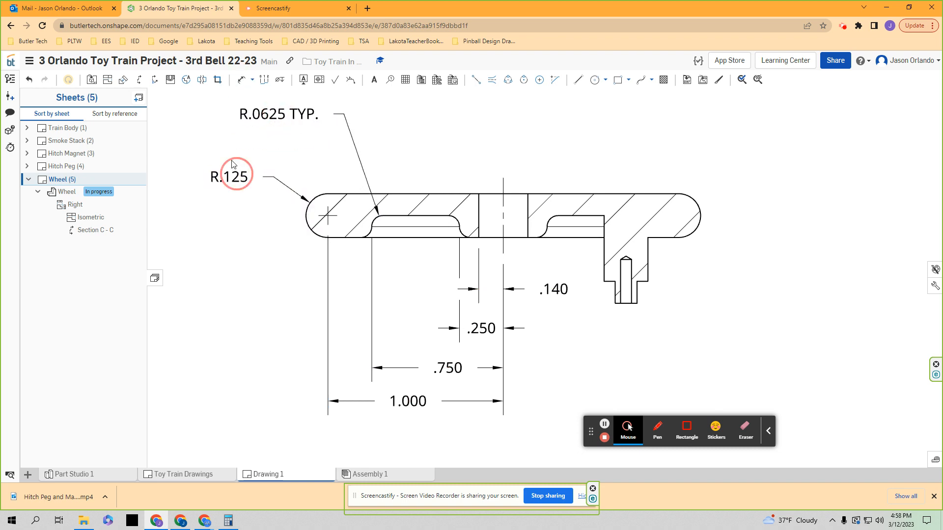
left_click_drag(233, 163, 233, 141)
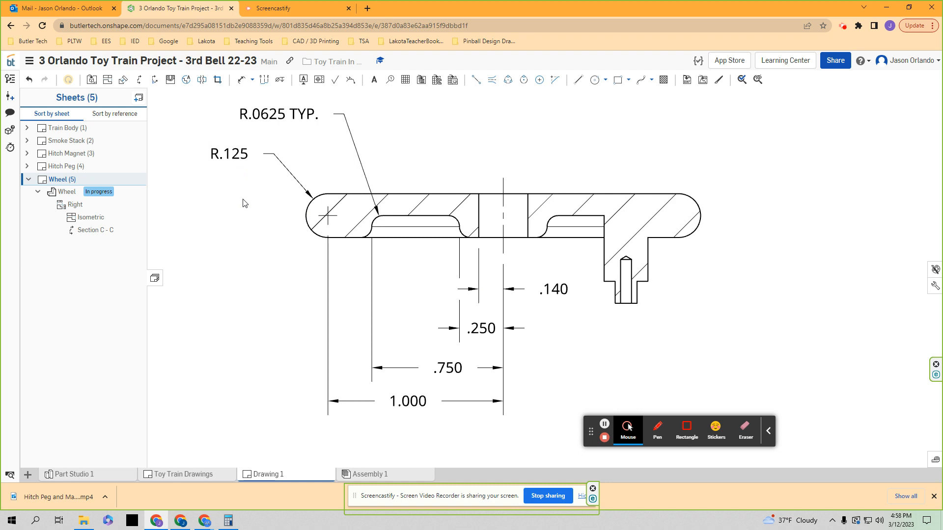
Dimension the left recess's vertical depth from the section's lower edge, placed left of the rounded end
left_click(241, 80)
left_click(393, 216)
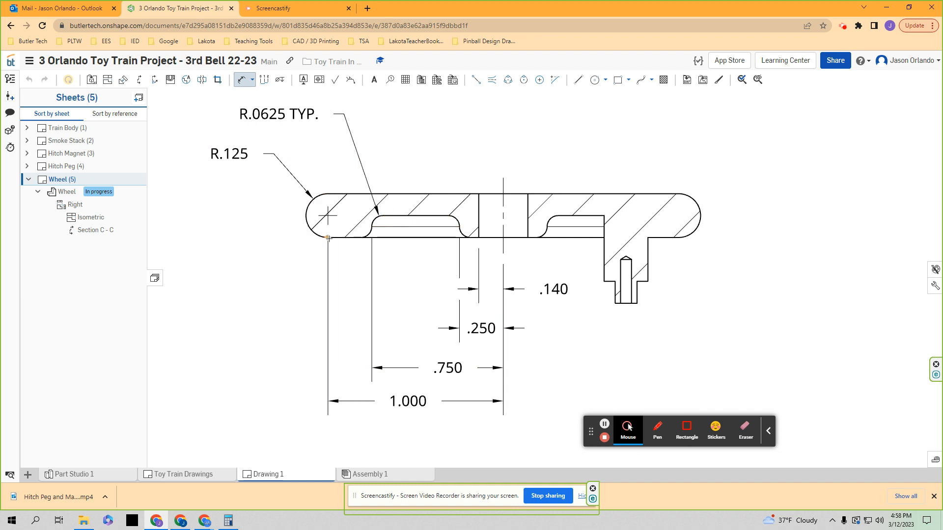
left_click(328, 237)
left_click(382, 216)
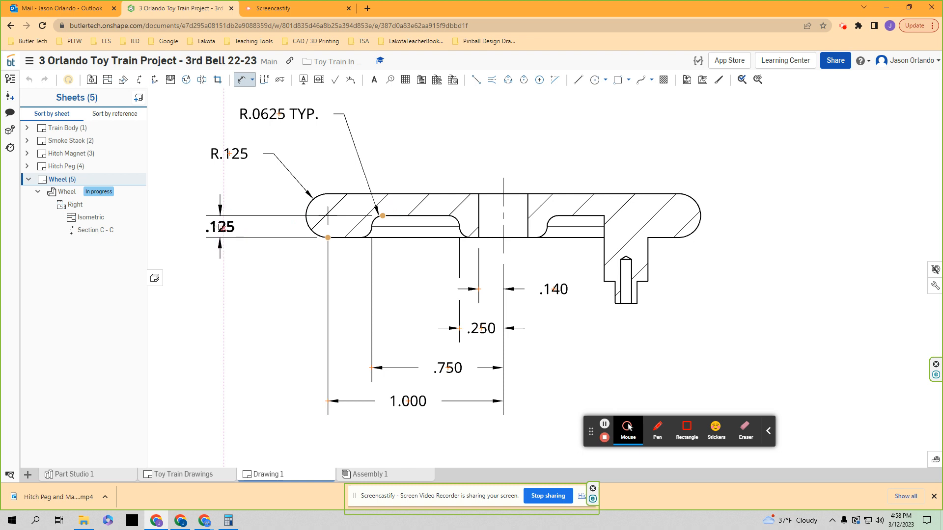
left_click(210, 235)
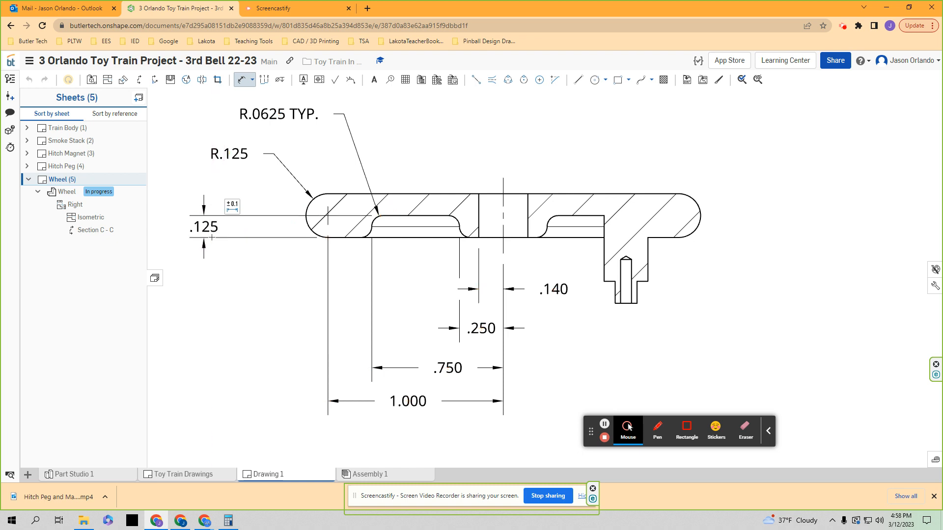
Dimension the vertical distance from the right recess's floor to the peg's shoulder, placed to the right of the section view
scroll(210, 235, "down", 3)
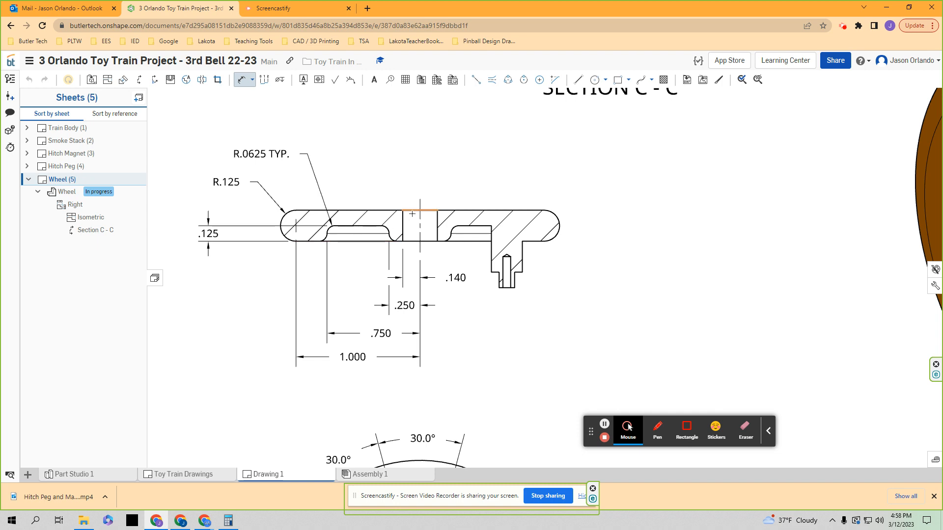
middle_click_drag(413, 215, 367, 193)
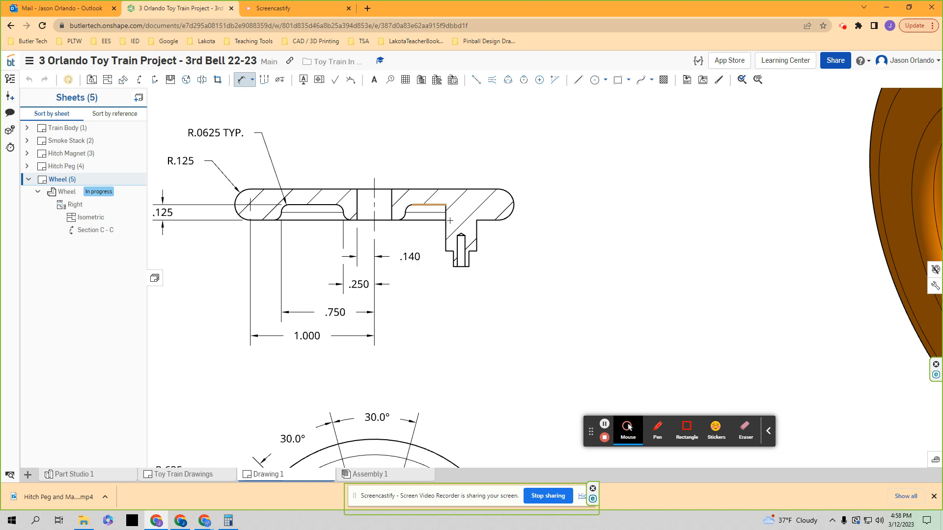
scroll(485, 246, "up", 1)
scroll(486, 246, "up", 1)
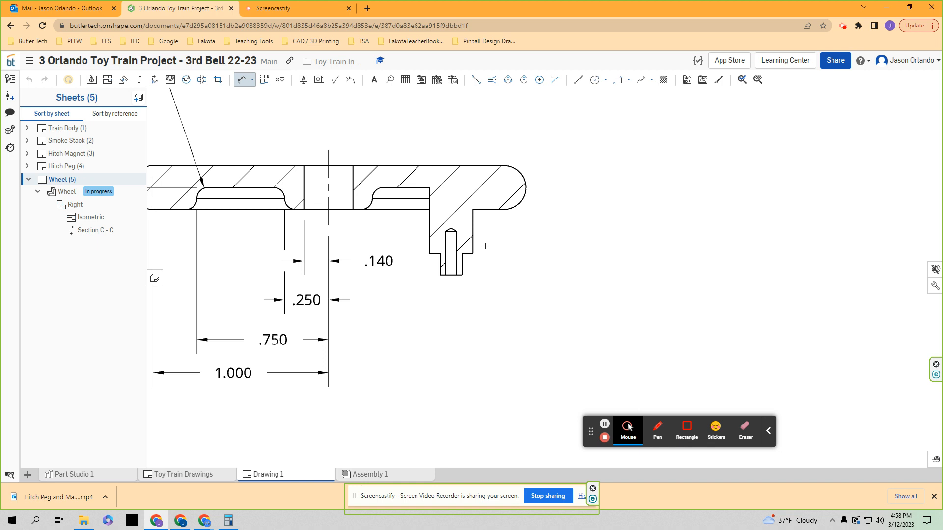
scroll(485, 246, "up", 2)
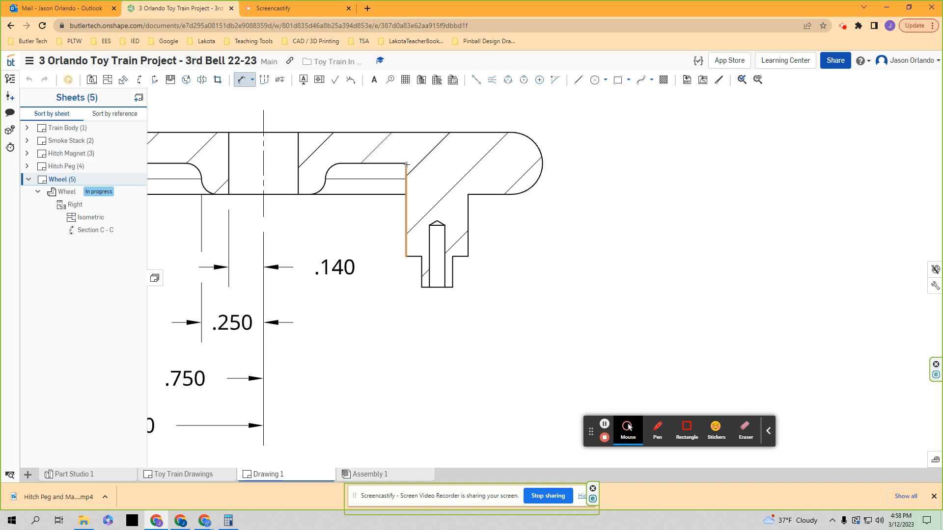
left_click(468, 255)
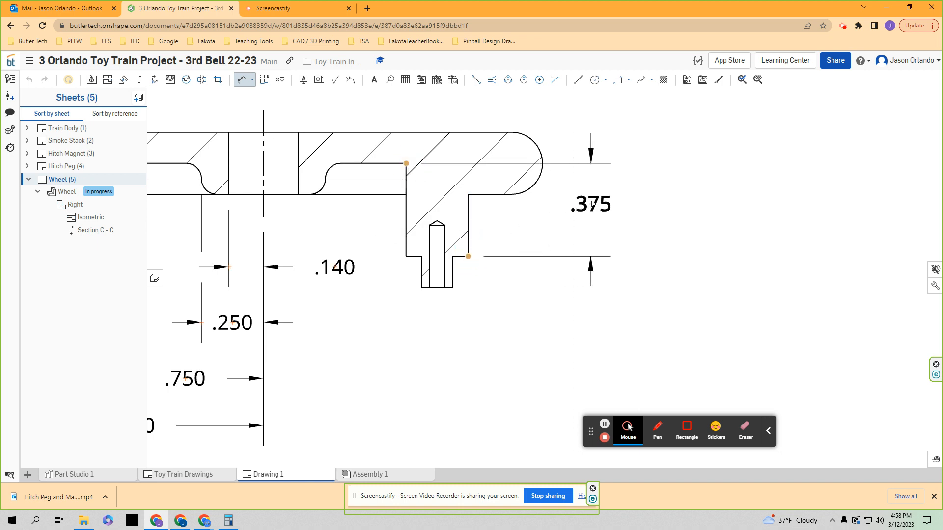
left_click(631, 206)
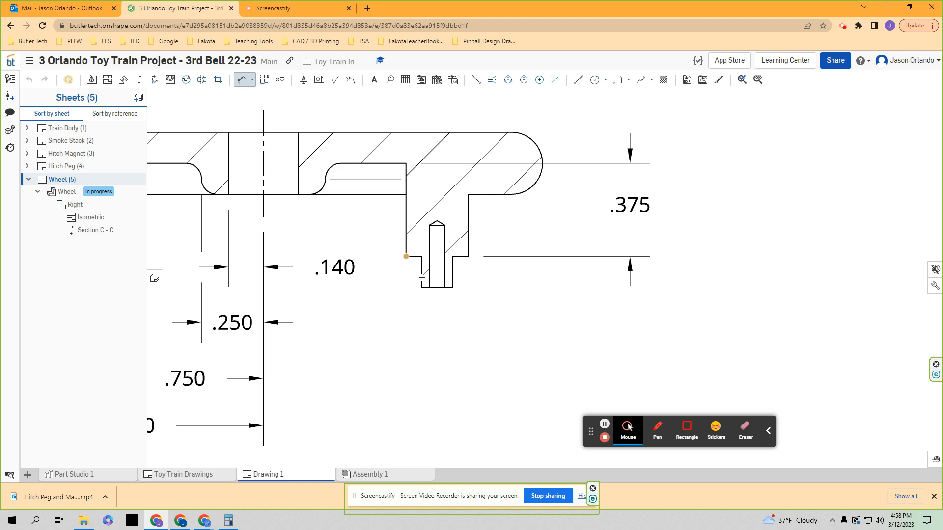
Dimension the height of the peg's narrow tip from its shoulder to its end, placed just right of the peg
left_click(469, 256)
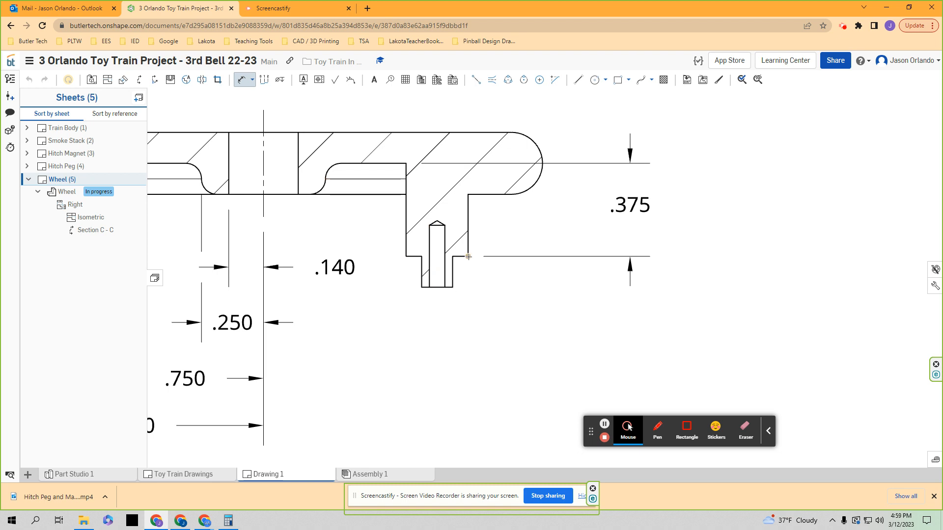
left_click(453, 288)
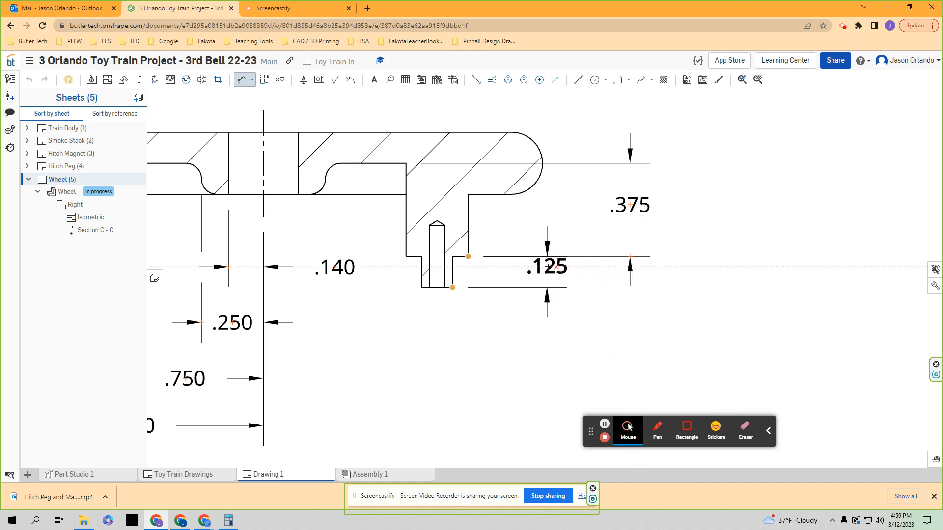
left_click(543, 268)
Review the dimensions on the section and right views and the overall layout of the Wheel sheet
scroll(544, 271, "down", 1)
scroll(532, 320, "down", 2)
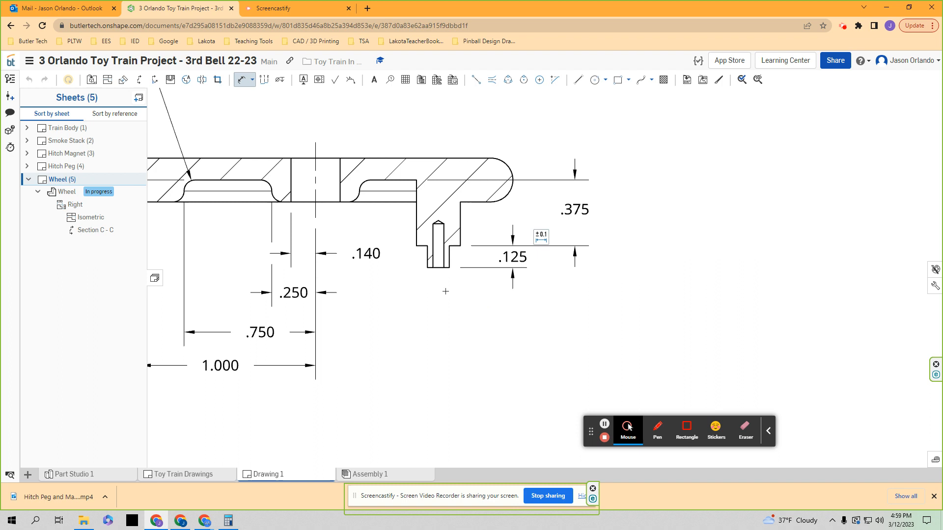
scroll(446, 291, "down", 3)
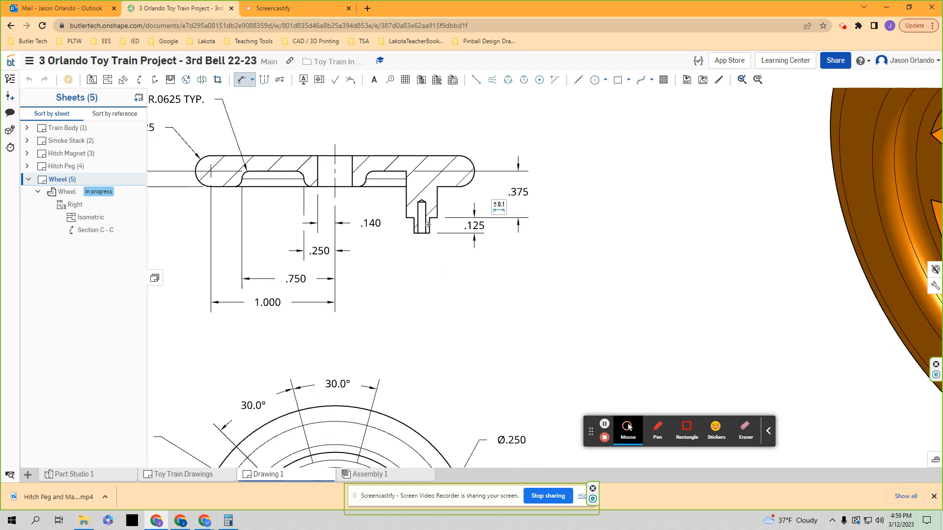
scroll(392, 220, "down", 2)
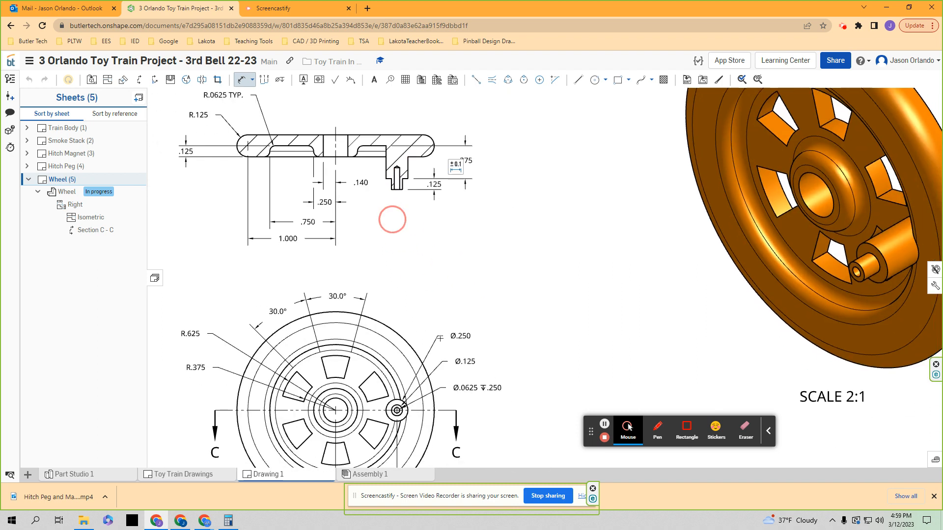
scroll(426, 283, "up", 1)
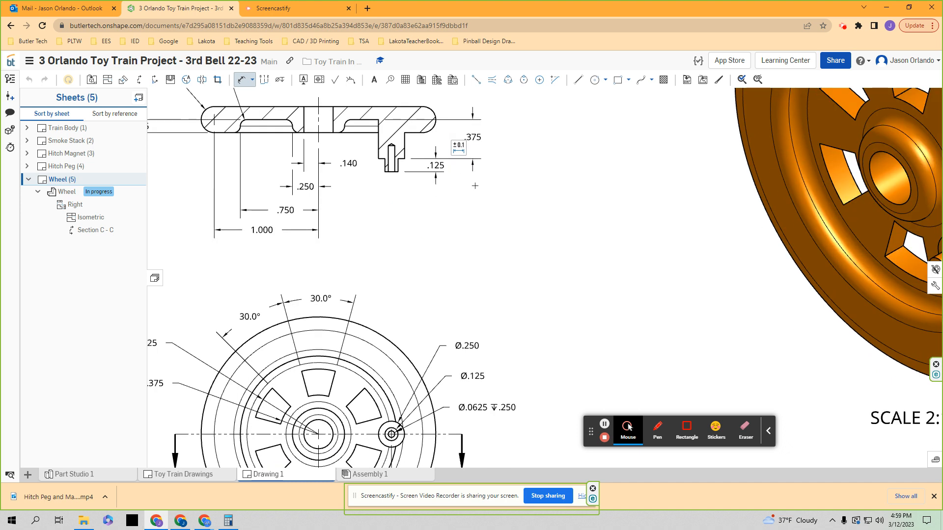
scroll(465, 205, "down", 5)
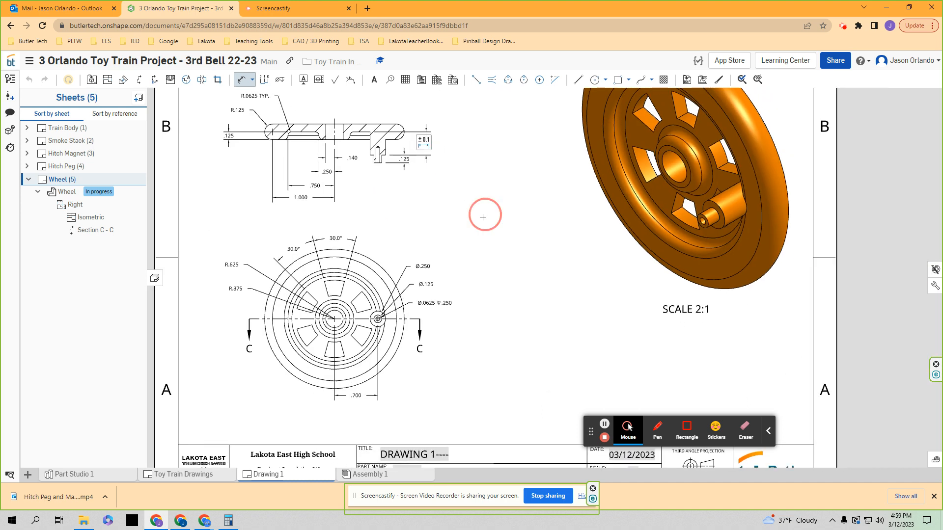
middle_click_drag(489, 211, 474, 222)
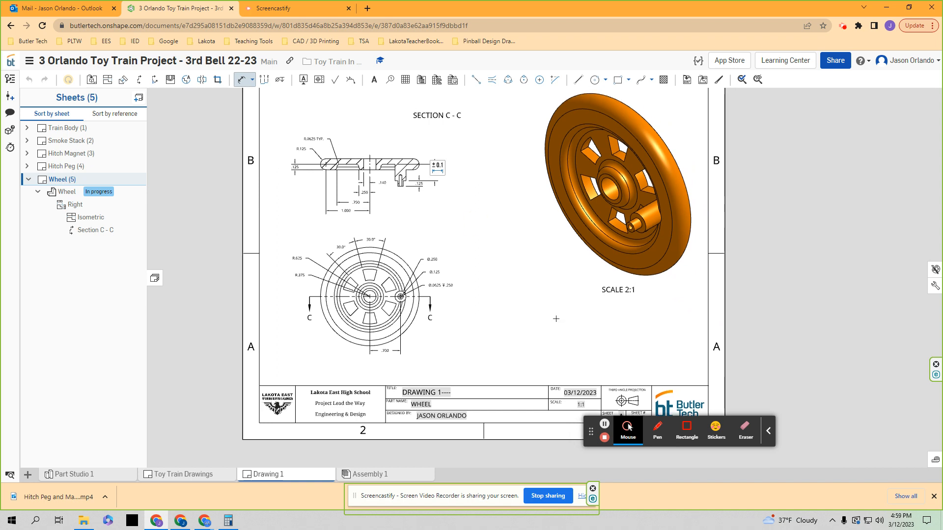